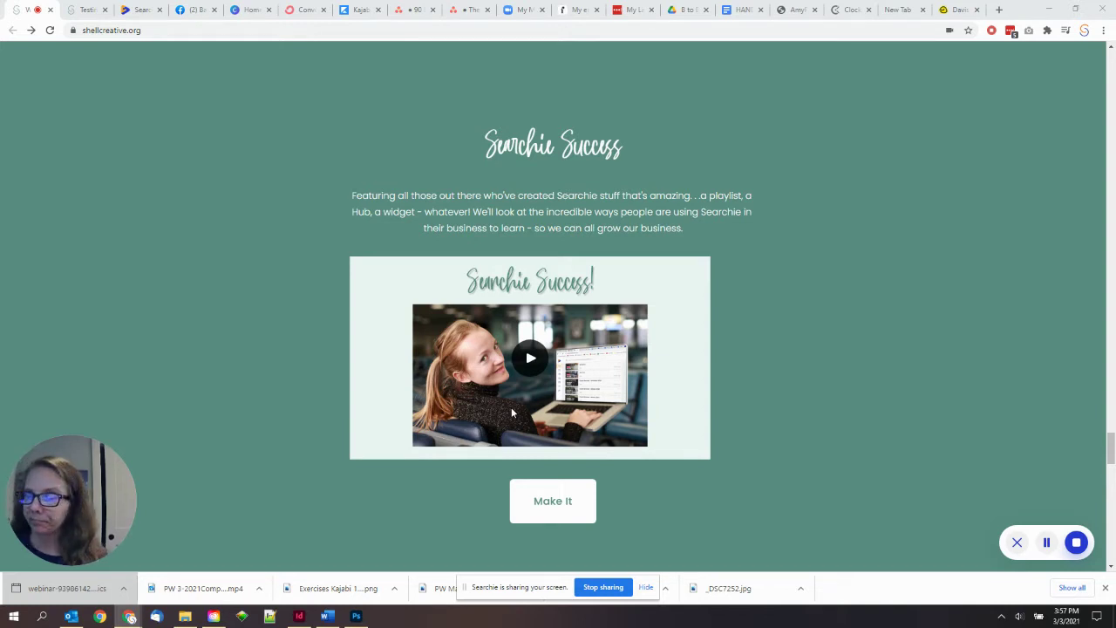
Play the embedded Searchie Success video on the web page, skip ahead to about 03:50 and pause it.
scroll(283, 161, "up", 3)
scroll(272, 146, "down", 4)
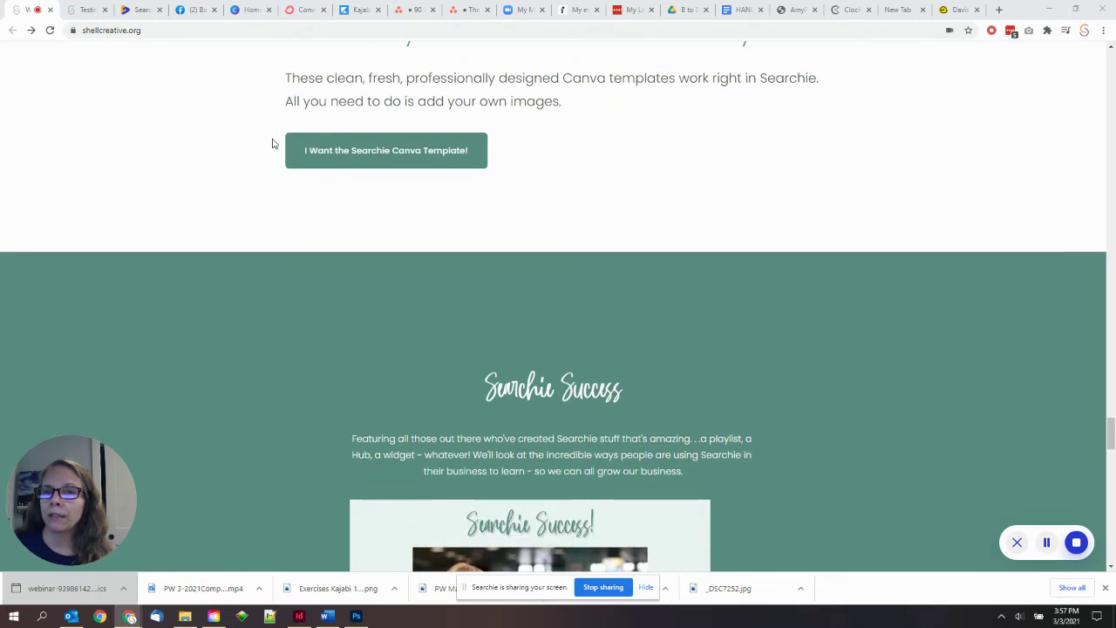
scroll(272, 132, "up", 1)
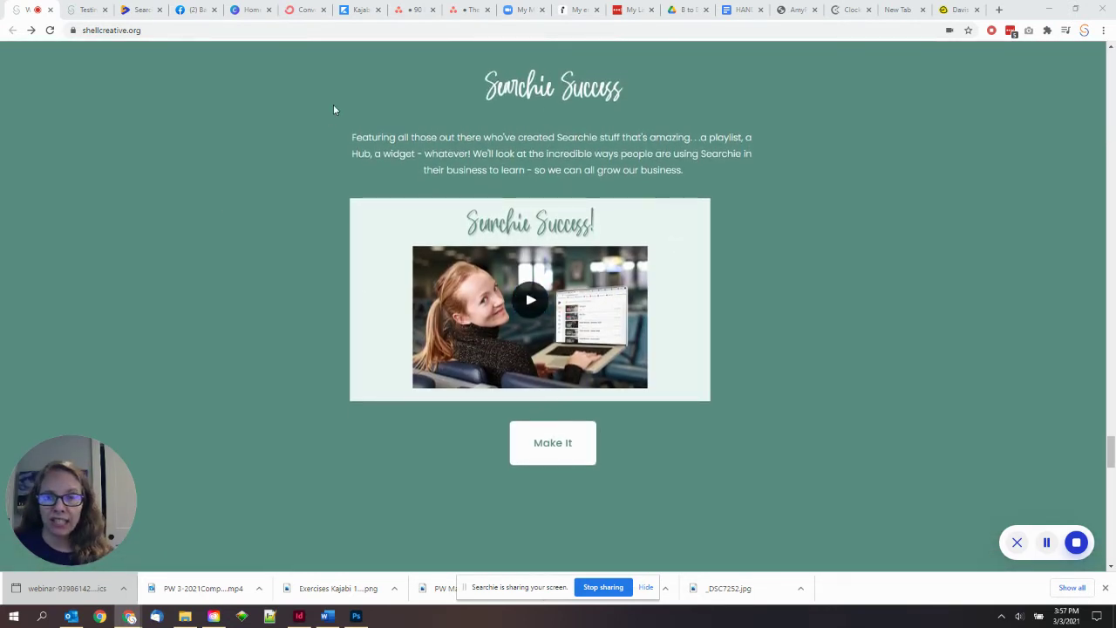
left_click(528, 301)
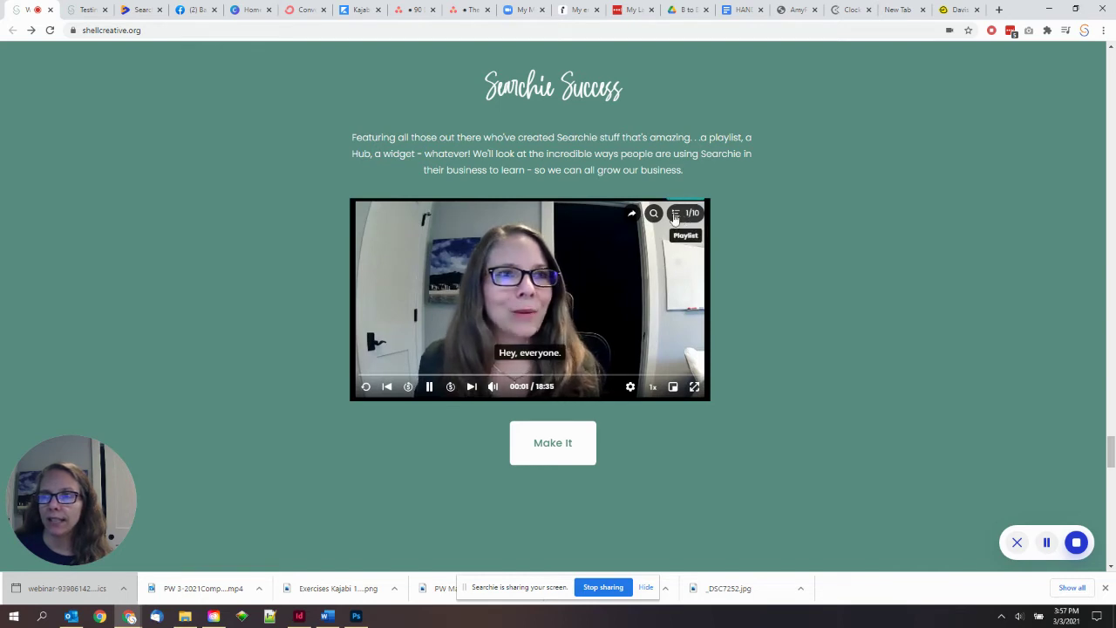
left_click(432, 384)
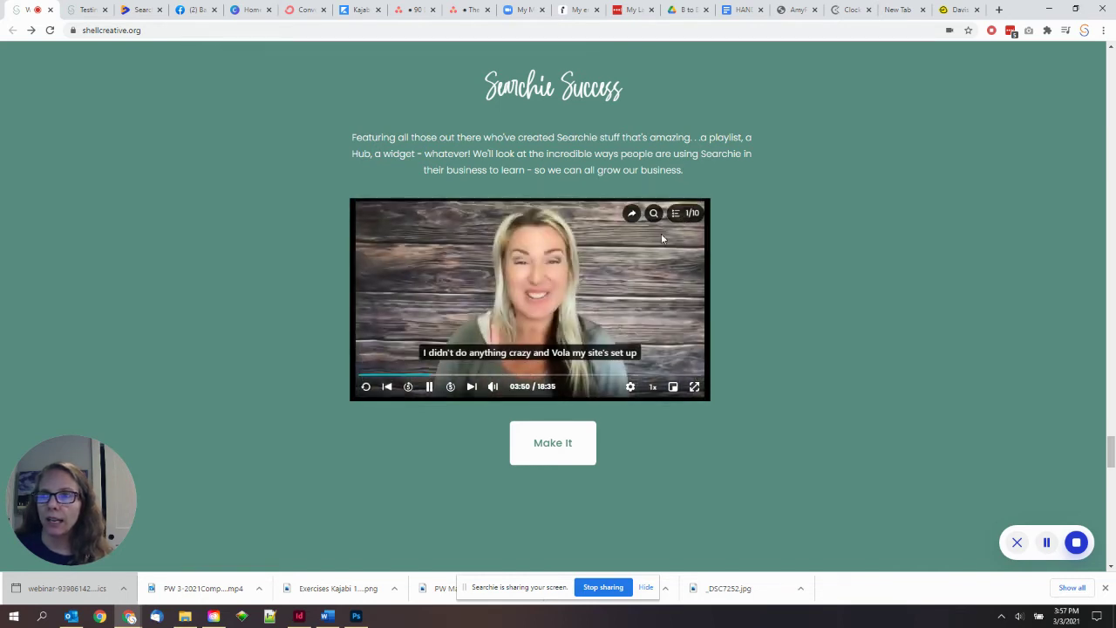
left_click(429, 386)
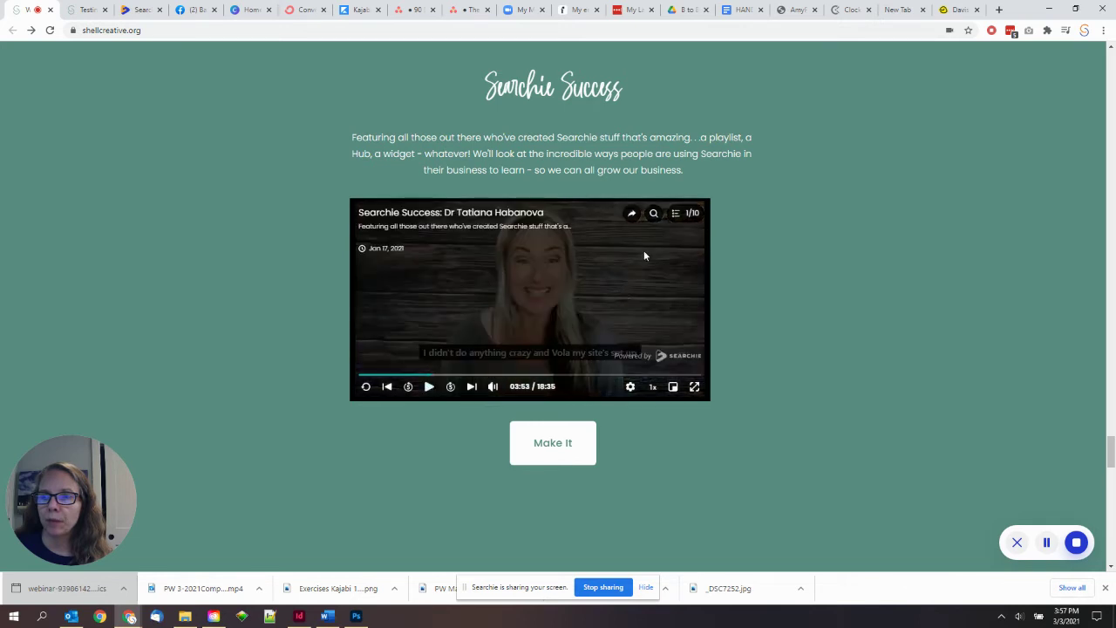
Look through the videos in the player's Searchie Success playlist down to the last entry, and close the list.
left_click(682, 218)
scroll(587, 279, "down", 1)
scroll(587, 279, "down", 5)
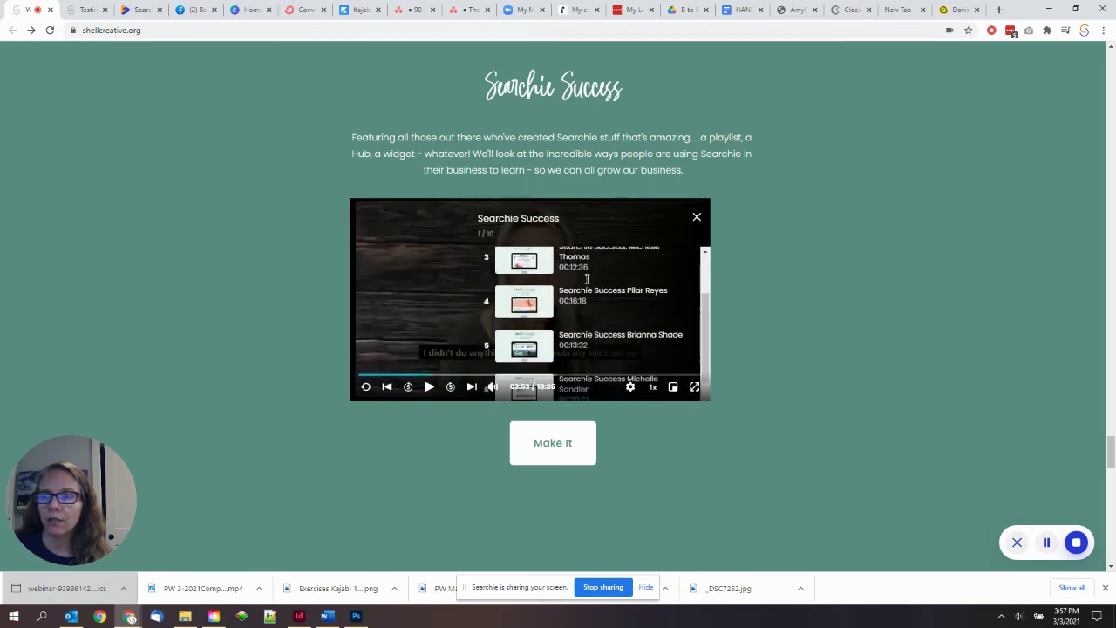
scroll(589, 279, "down", 3)
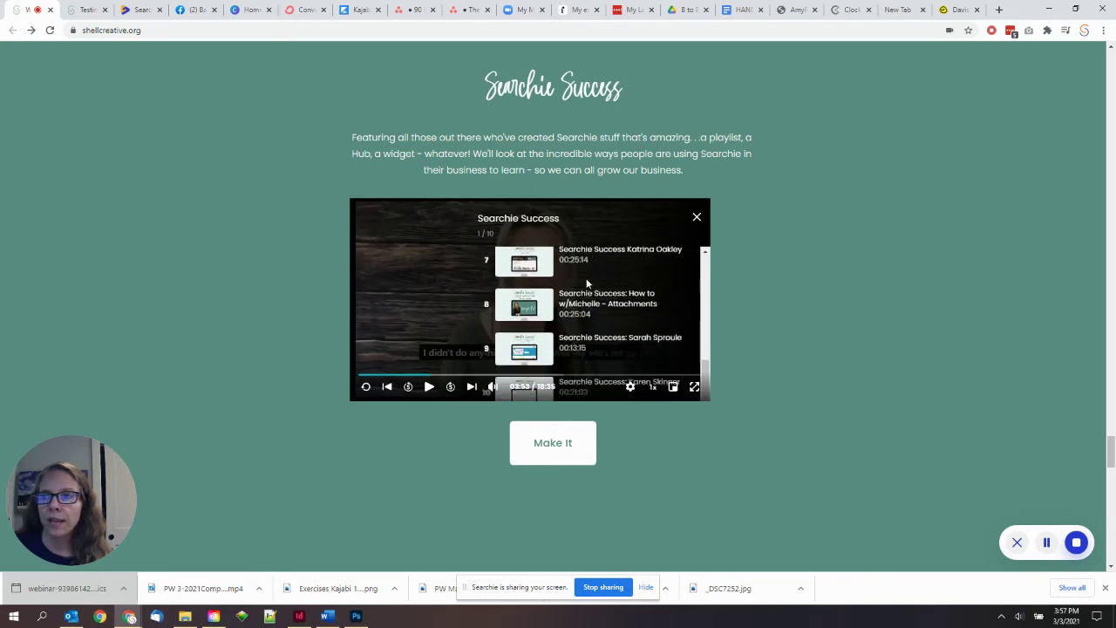
scroll(587, 279, "down", 1)
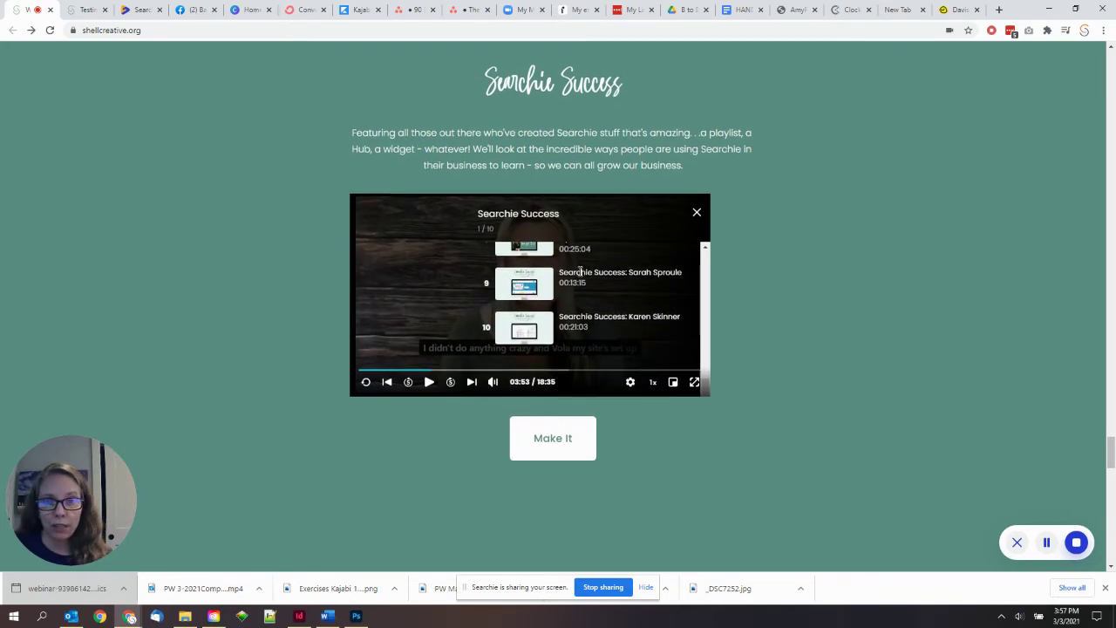
left_click(693, 214)
Search the player's transcriptions for the featured guest's first name and read through the matching passages.
left_click(655, 209)
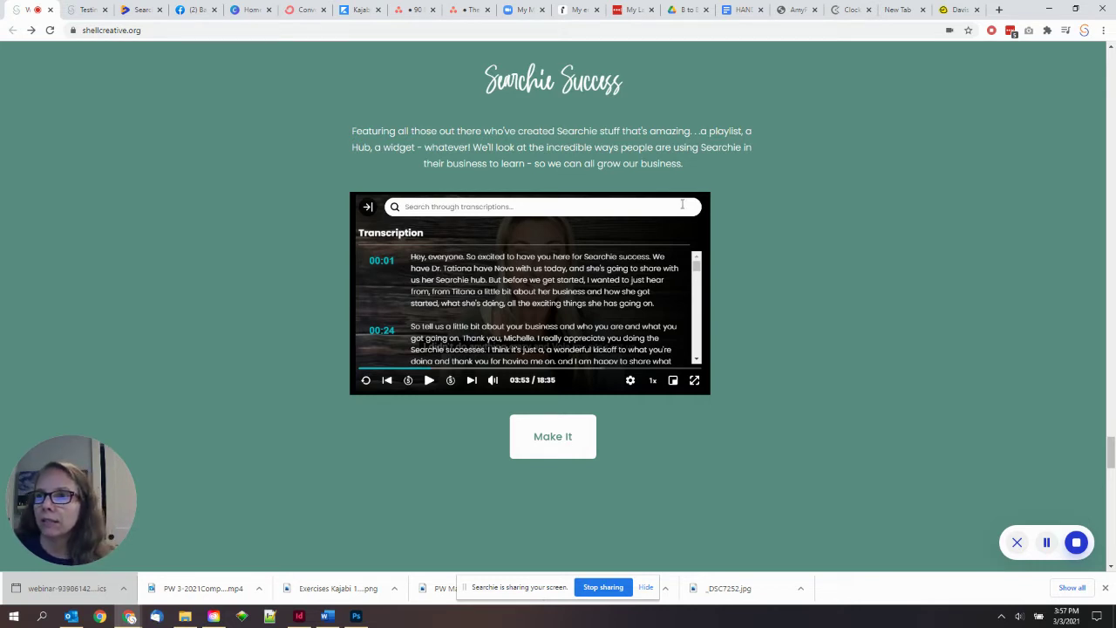
left_click(646, 202)
type("to")
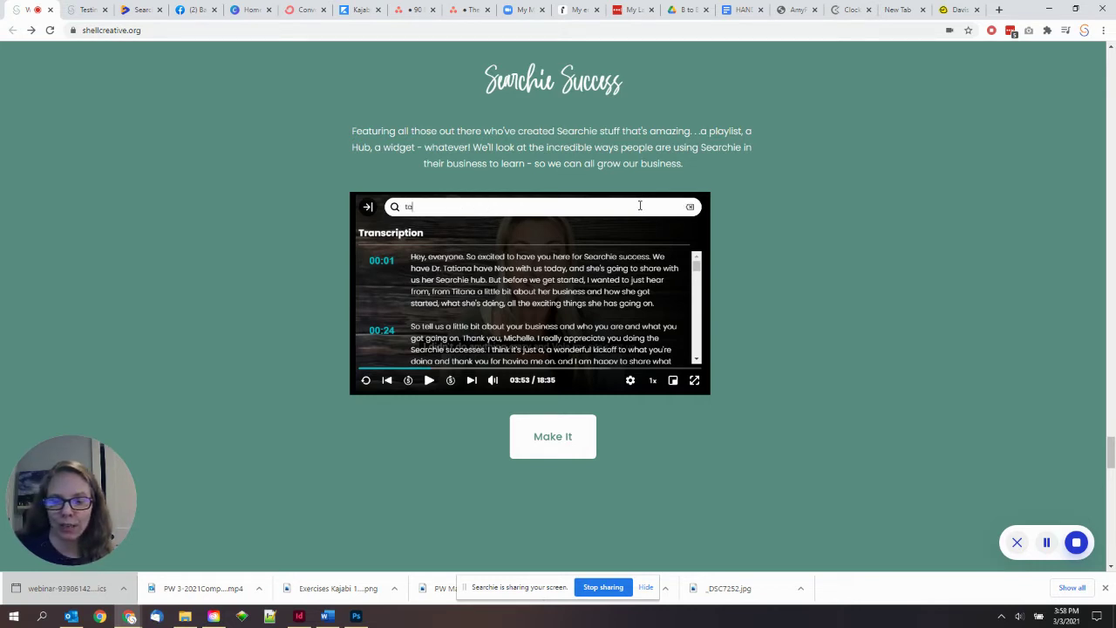
type("tio")
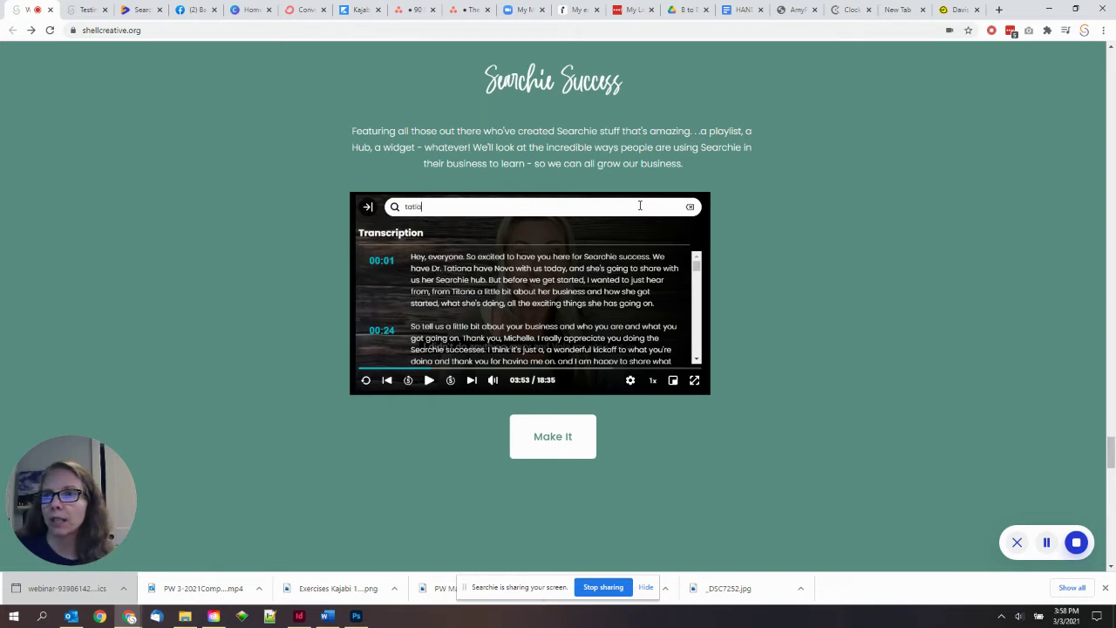
key("BackSpace")
type("ana")
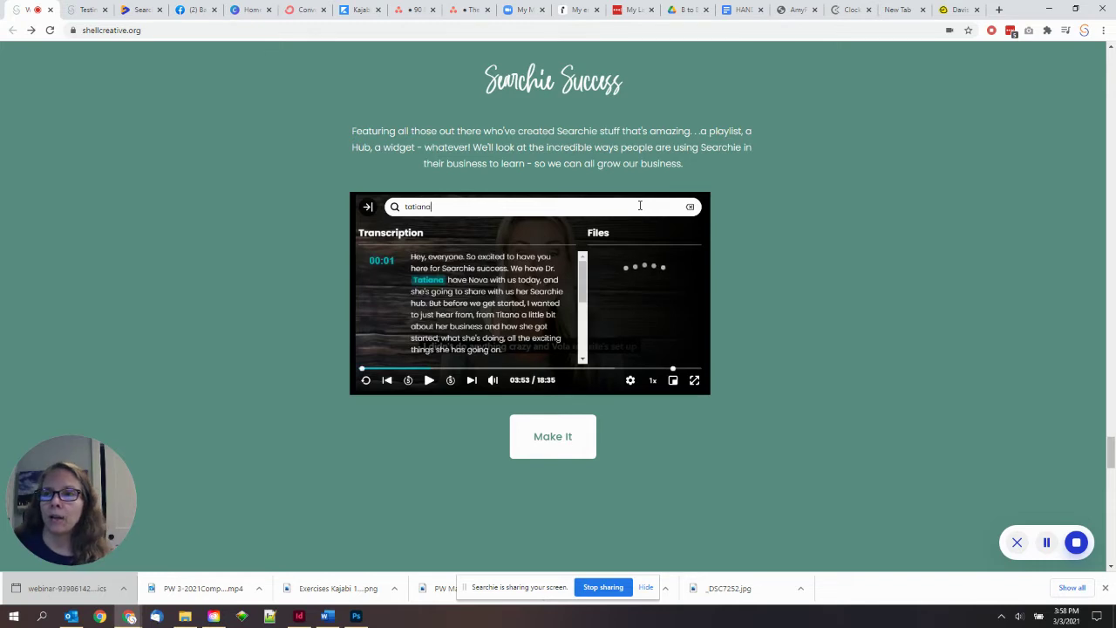
scroll(466, 279, "down", 10)
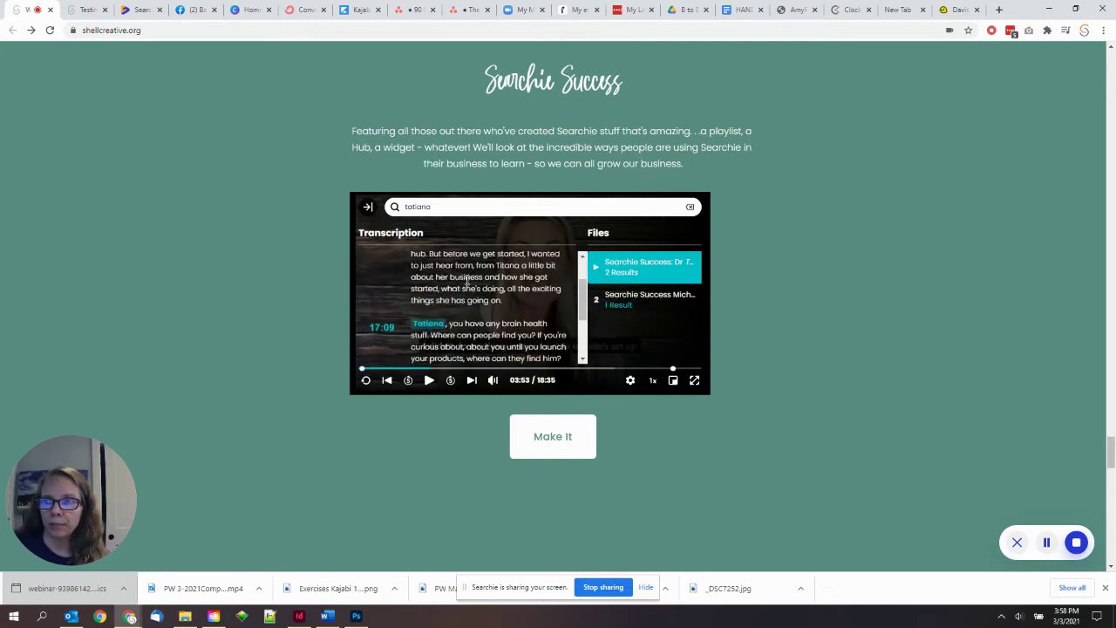
scroll(466, 279, "down", 2)
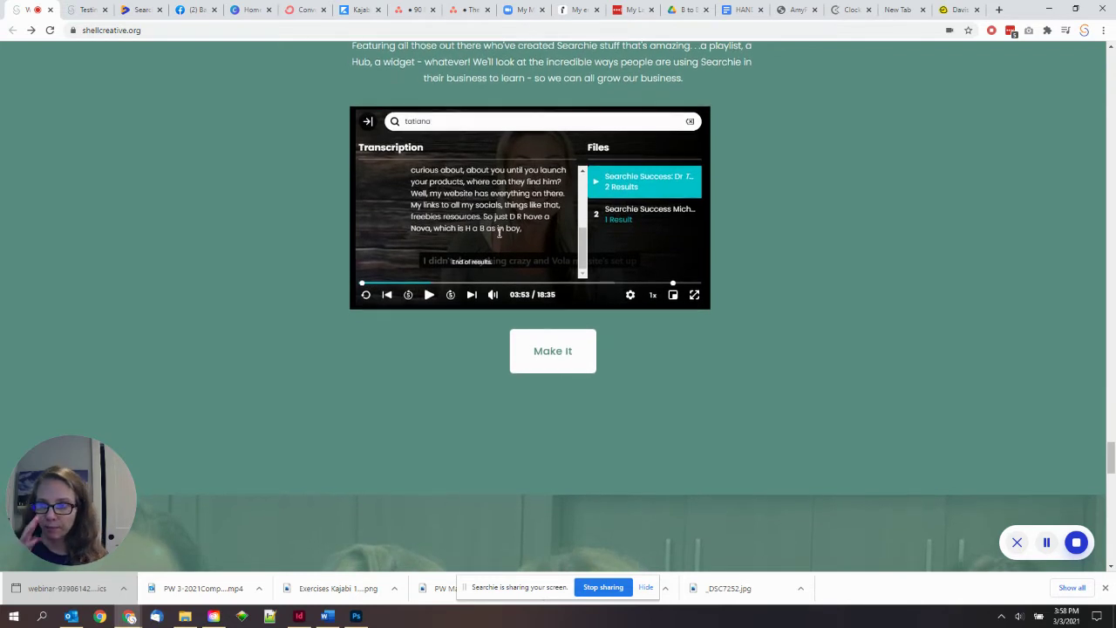
Replace the transcription search term with "Hub" and look through the matching files in the playlist.
key("ctrl+a")
type("Hub")
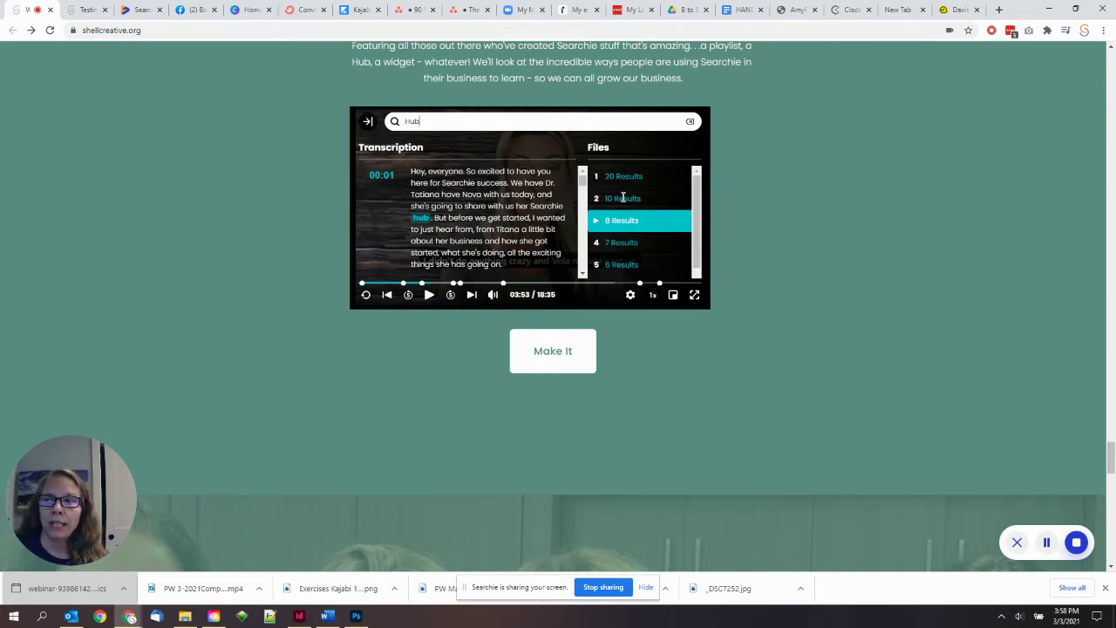
scroll(623, 220, "down", 2)
scroll(622, 221, "down", 4)
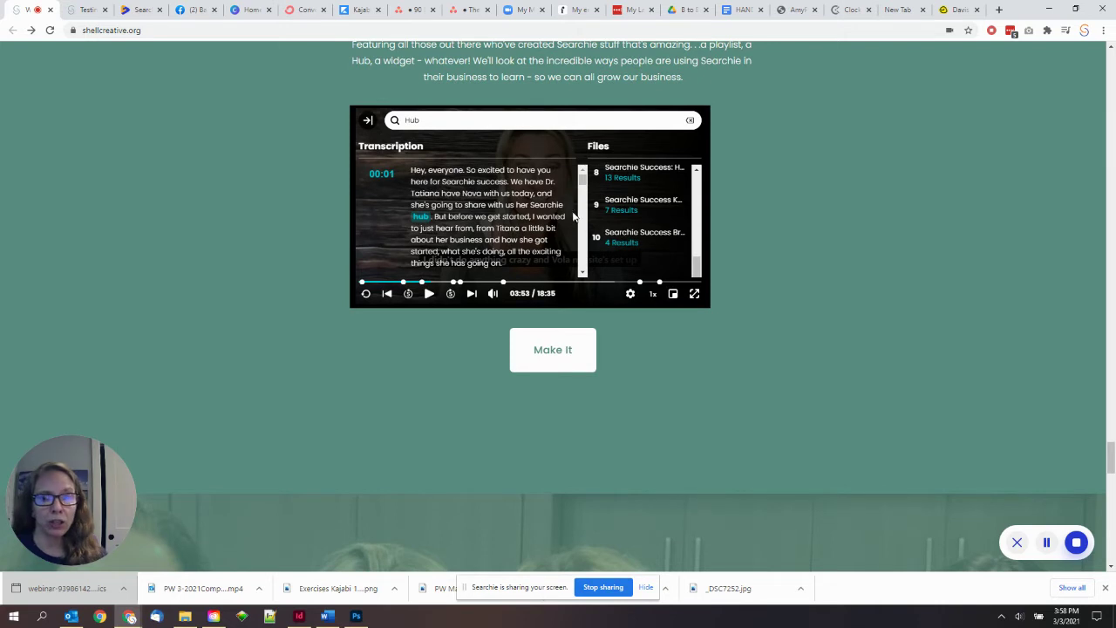
scroll(621, 204, "up", 6)
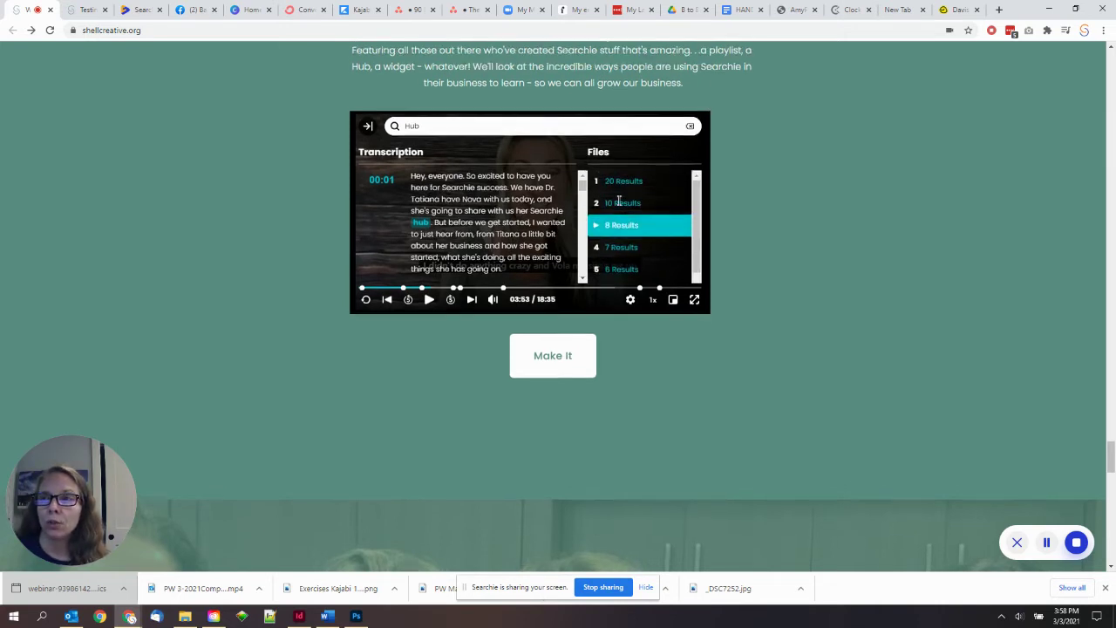
scroll(618, 201, "up", 2)
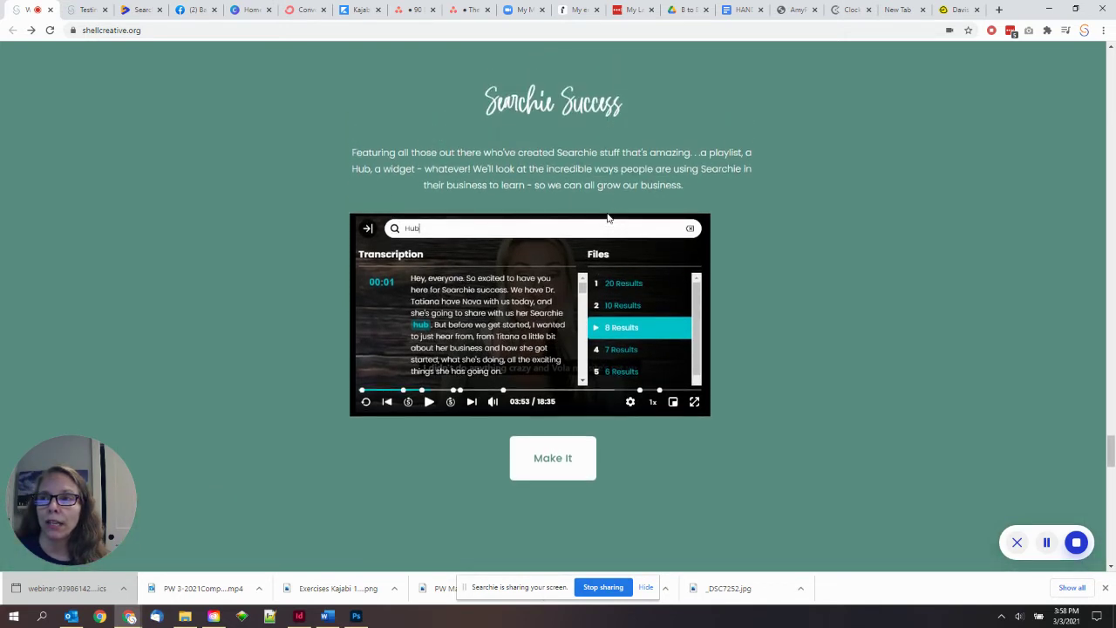
Open the first matching file, play it from the "hub" mention in the 01:53 passage, and pause it.
left_click(613, 300)
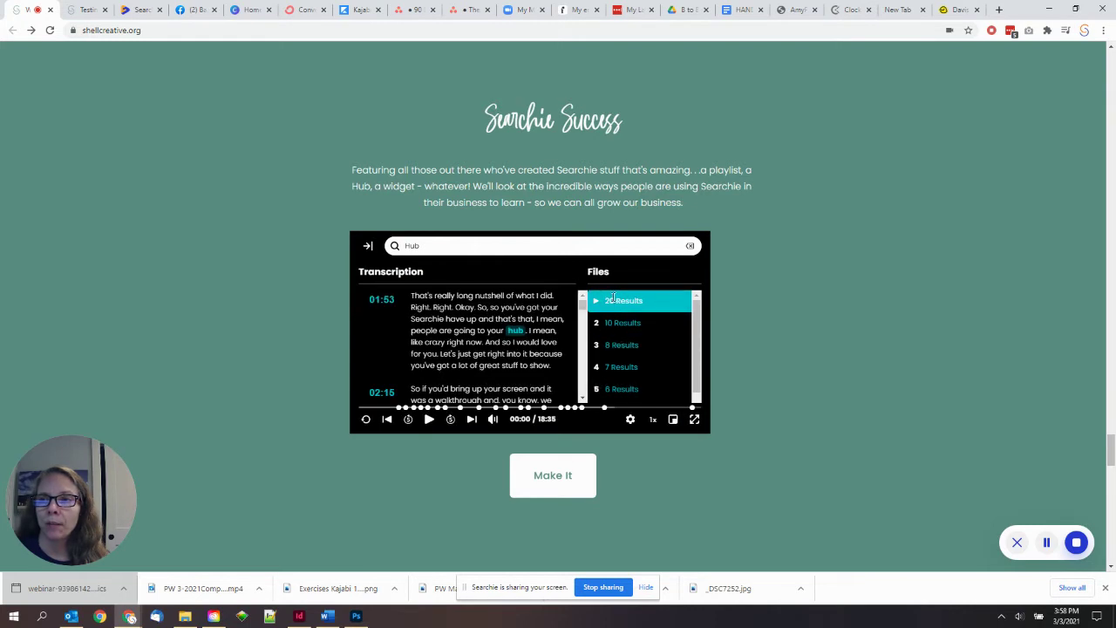
left_click(517, 331)
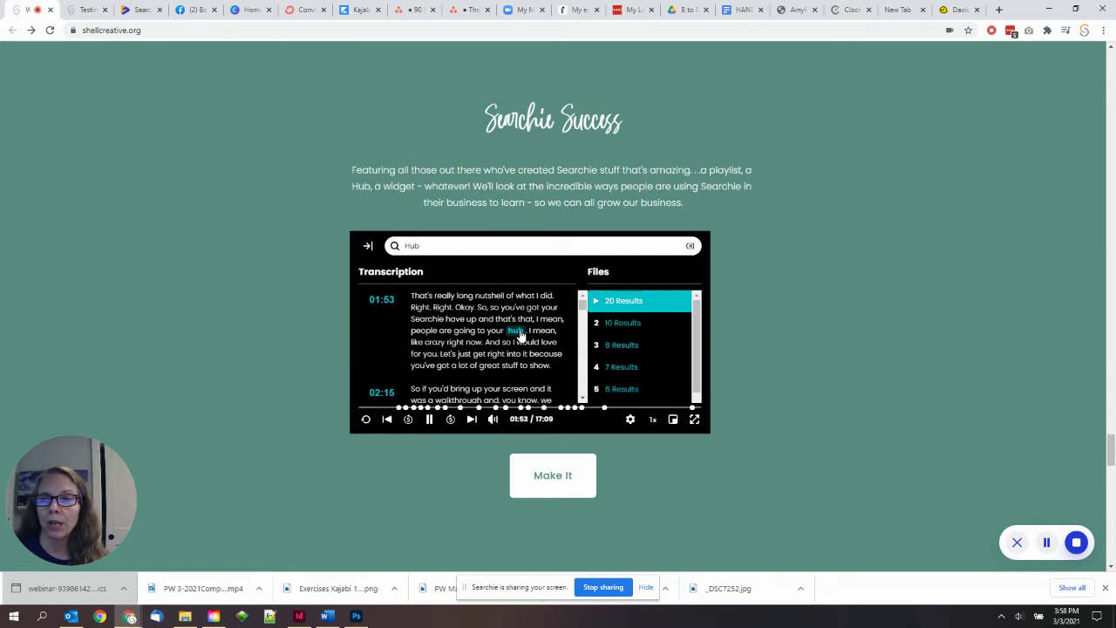
left_click(427, 421)
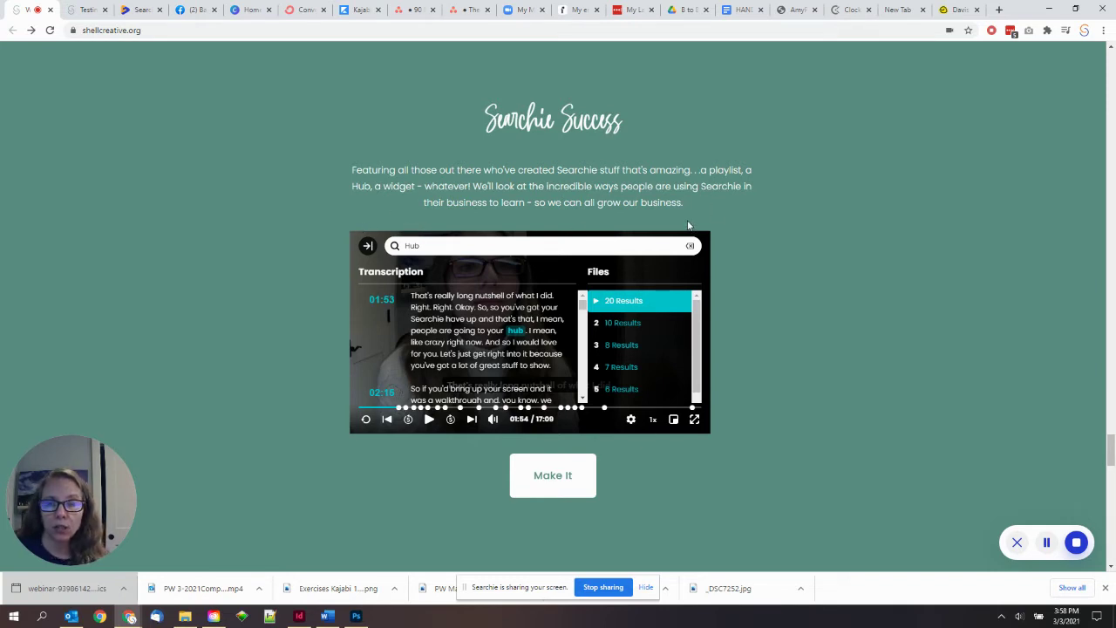
View the player's language, quality and caption settings, close the transcription search, and view the video briefly in full screen.
left_click(630, 419)
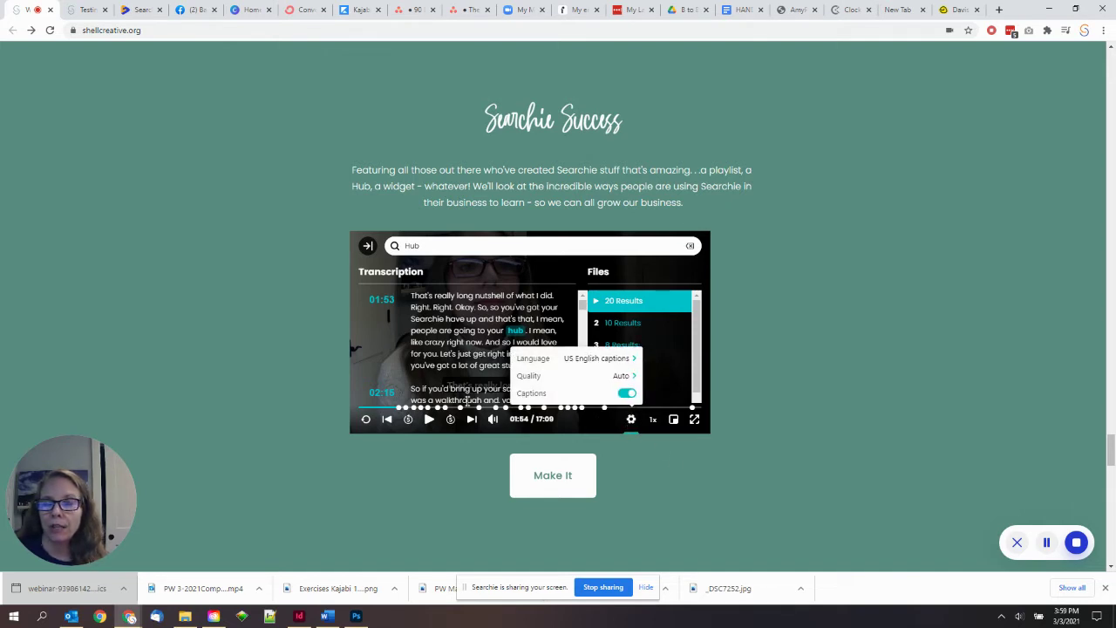
left_click(368, 247)
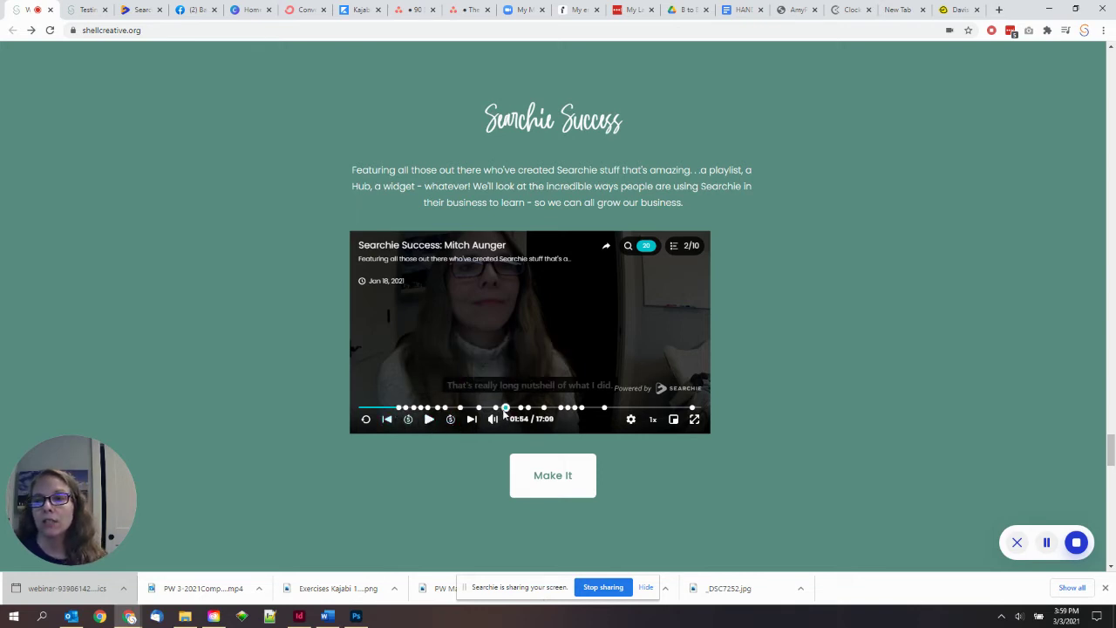
left_click(694, 420)
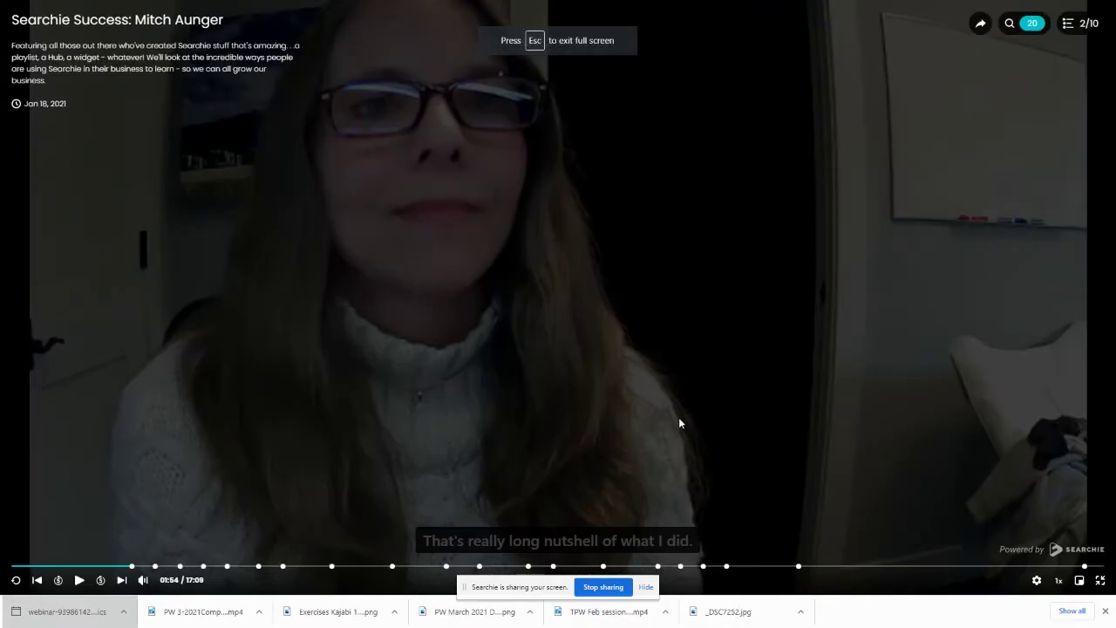
key("Escape")
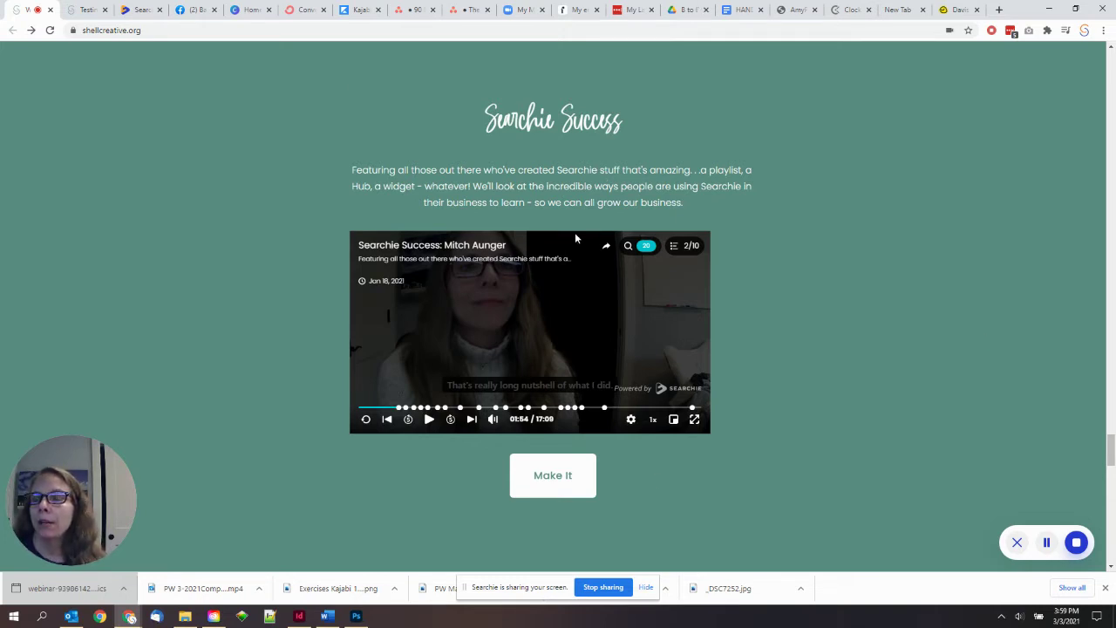
Switch to the Searchie web app, open the Playlists overview and look through the existing playlists.
left_click(133, 9)
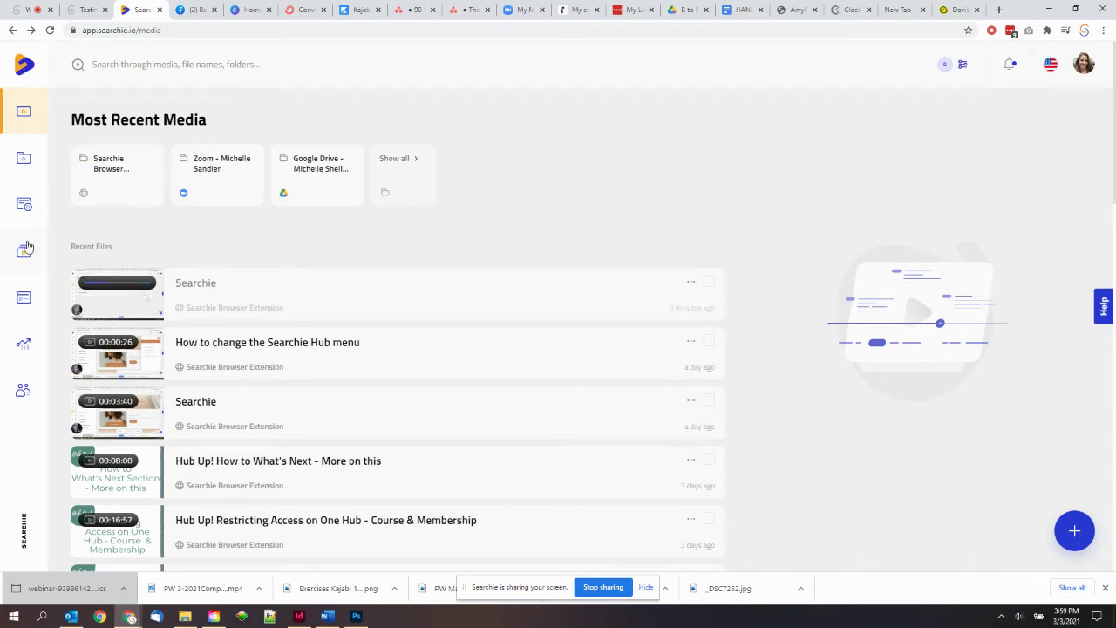
mouse_move(23, 244)
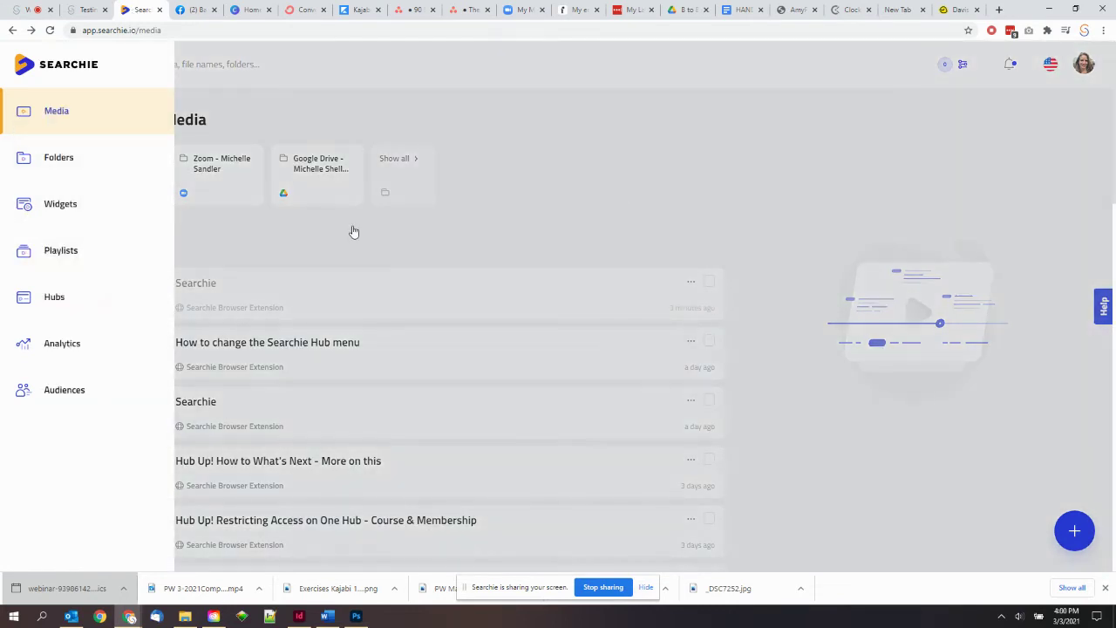
left_click(79, 98)
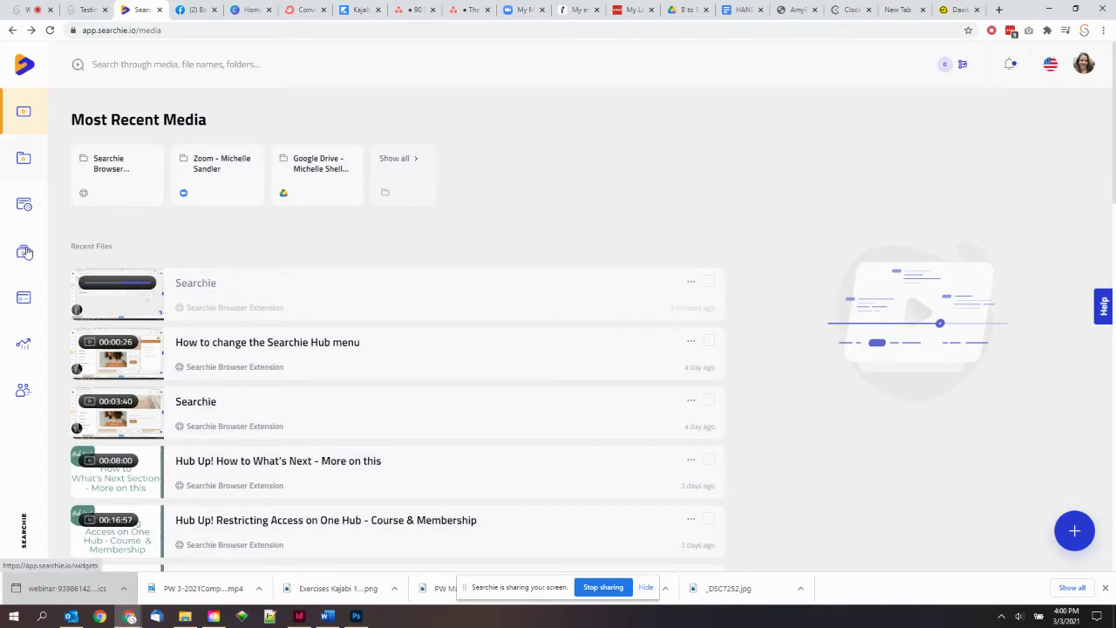
mouse_move(23, 261)
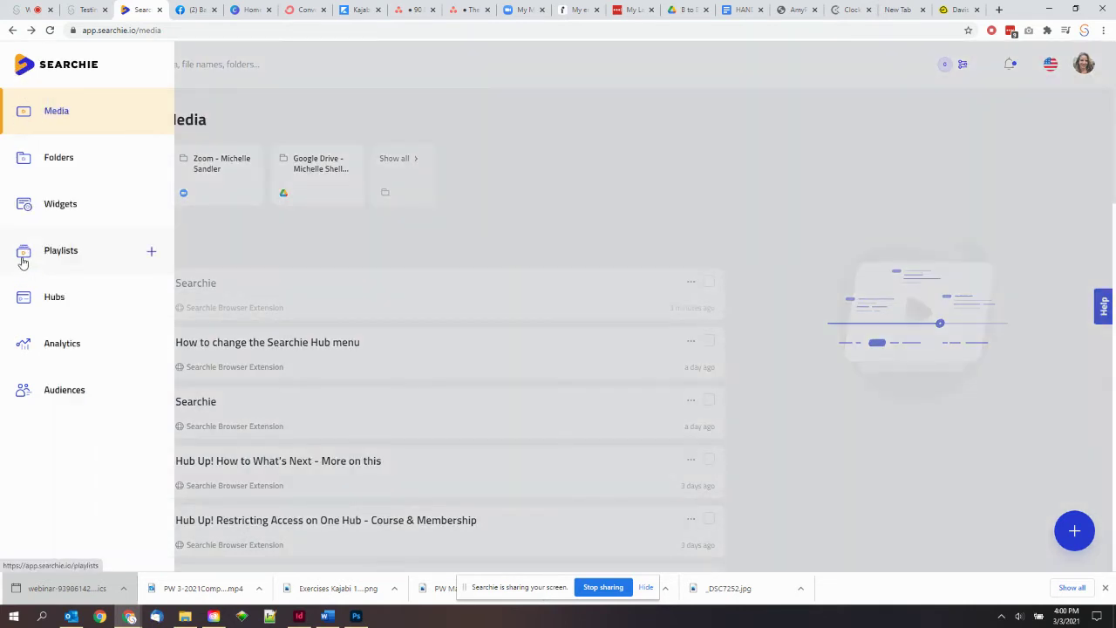
left_click(20, 254)
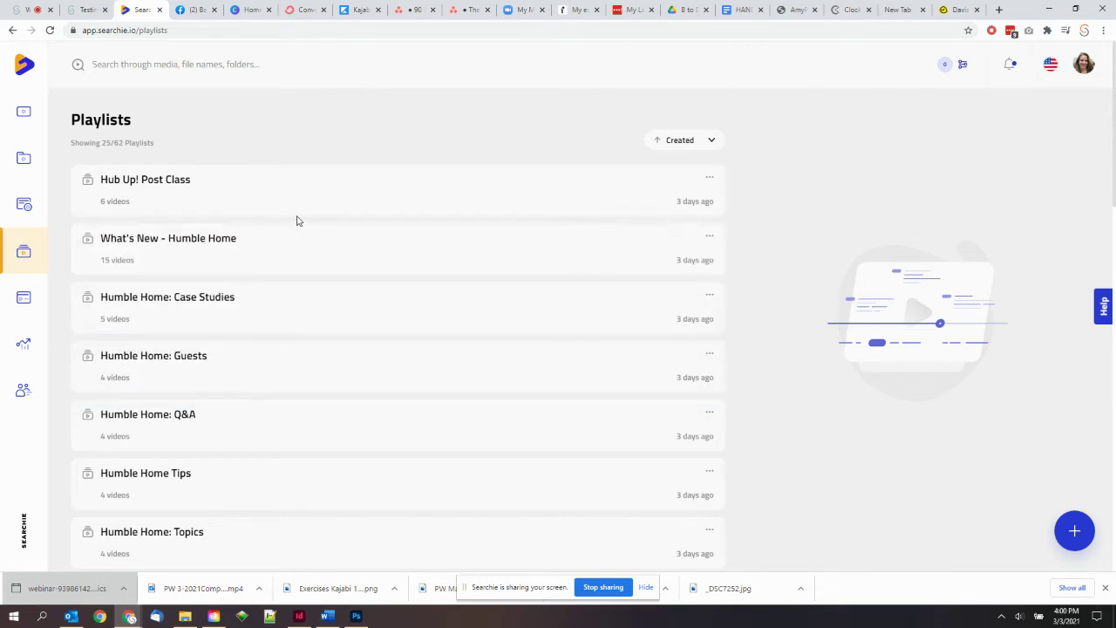
scroll(296, 237, "down", 3)
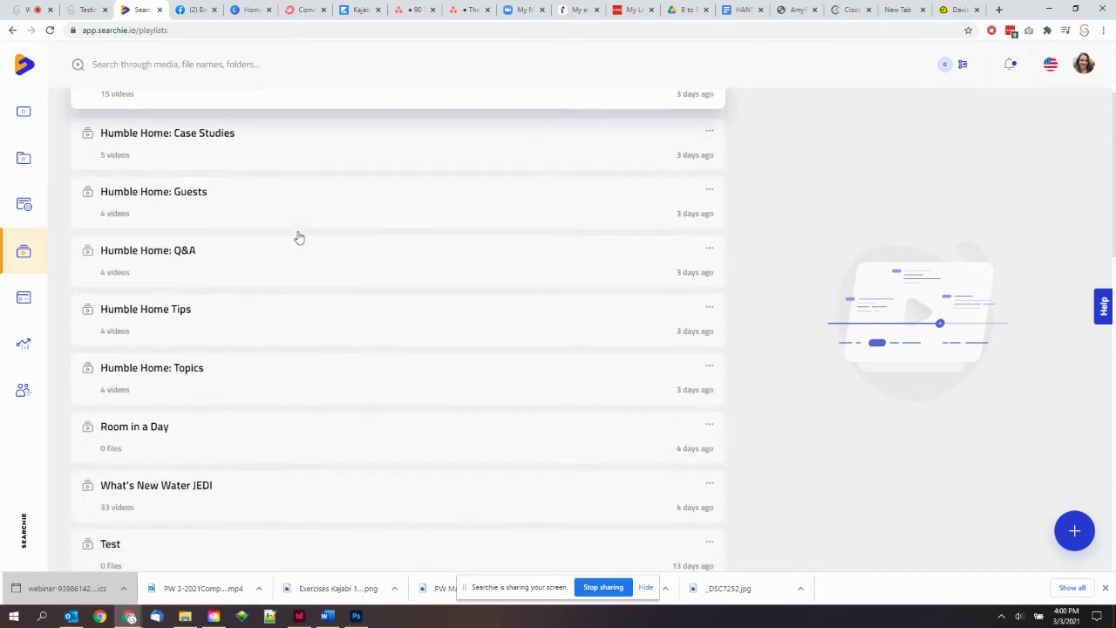
scroll(299, 237, "up", 3)
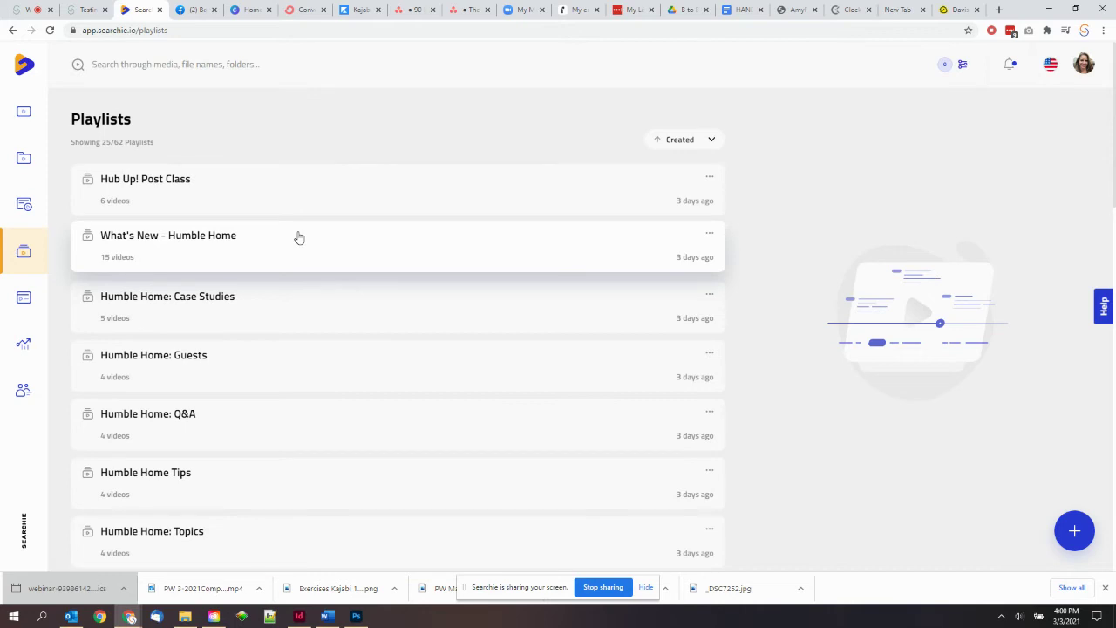
Look at the videos in the "Hub Up! Post Class" playlist, return to the playlists overview and copy that playlist's embed code.
left_click(253, 188)
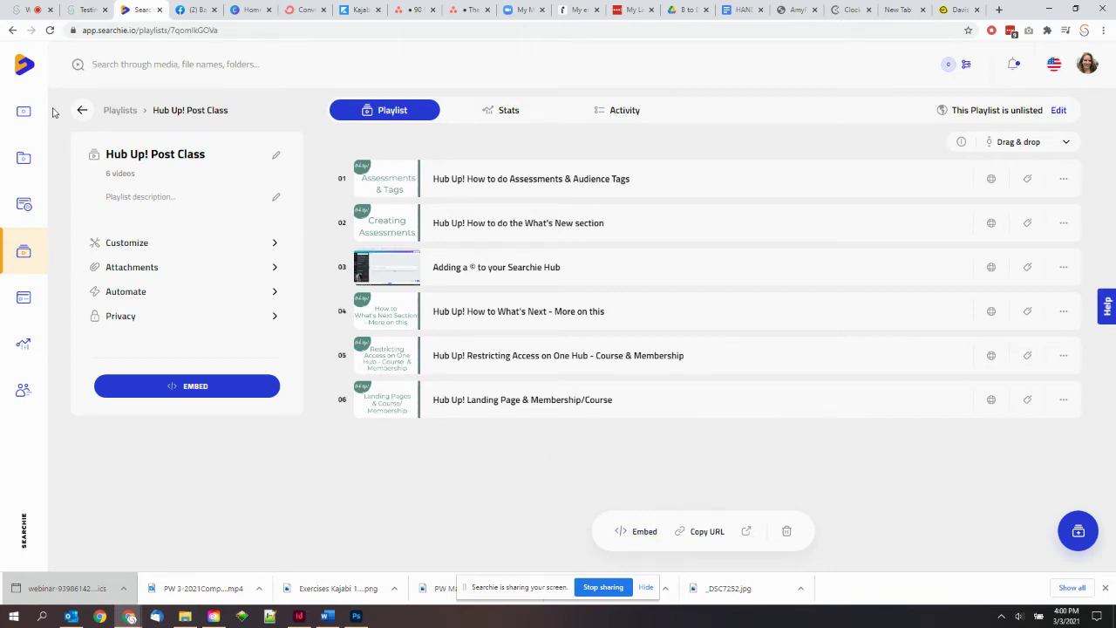
left_click(81, 112)
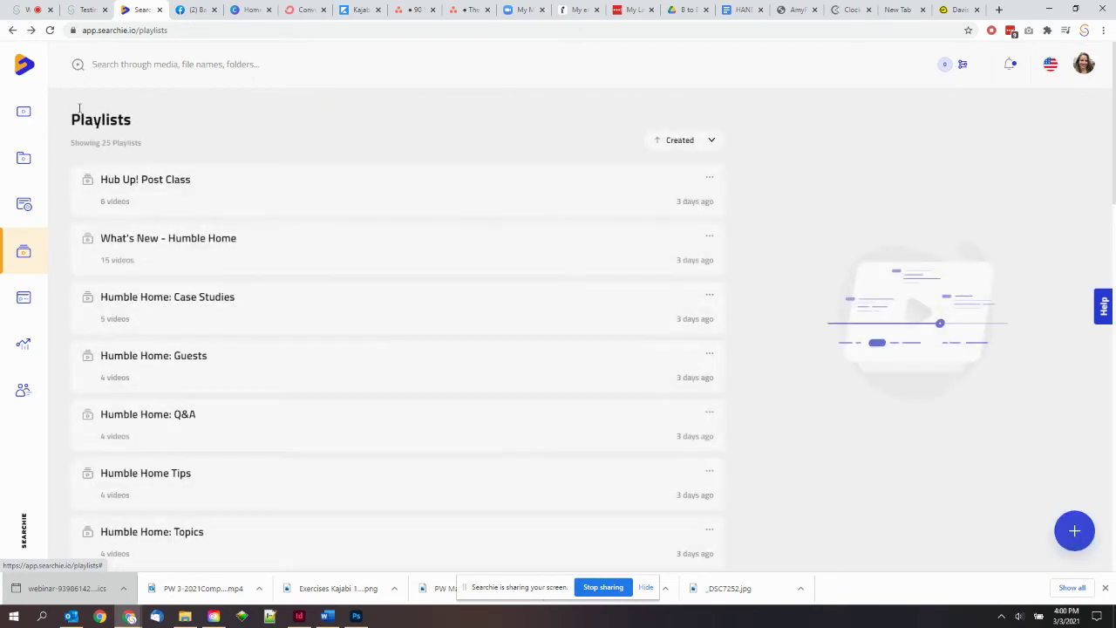
left_click(709, 178)
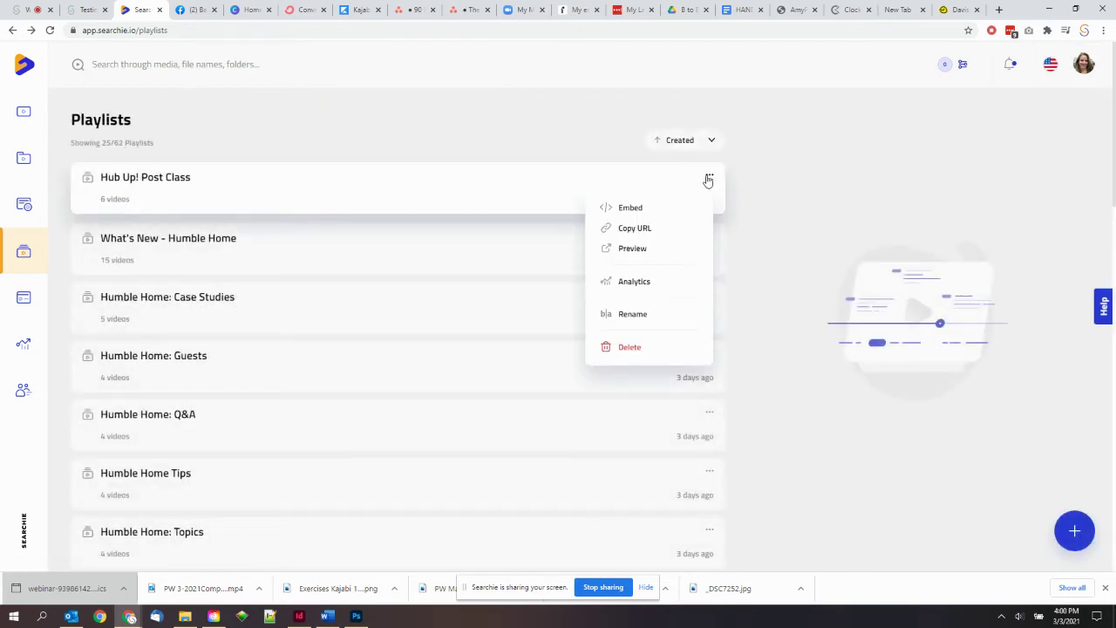
left_click(613, 211)
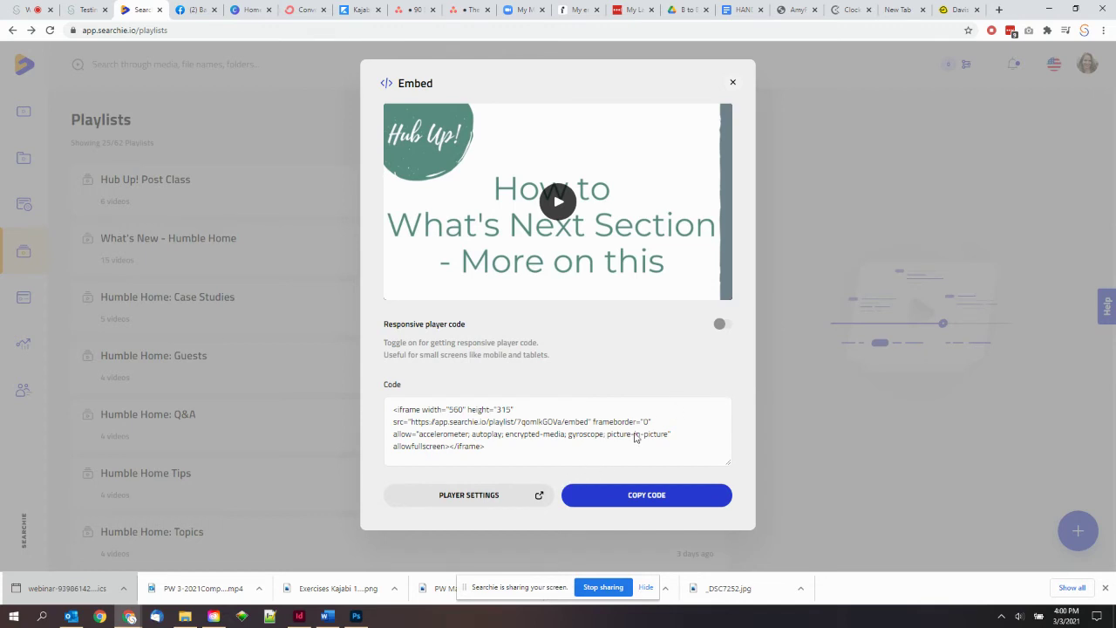
left_click(615, 496)
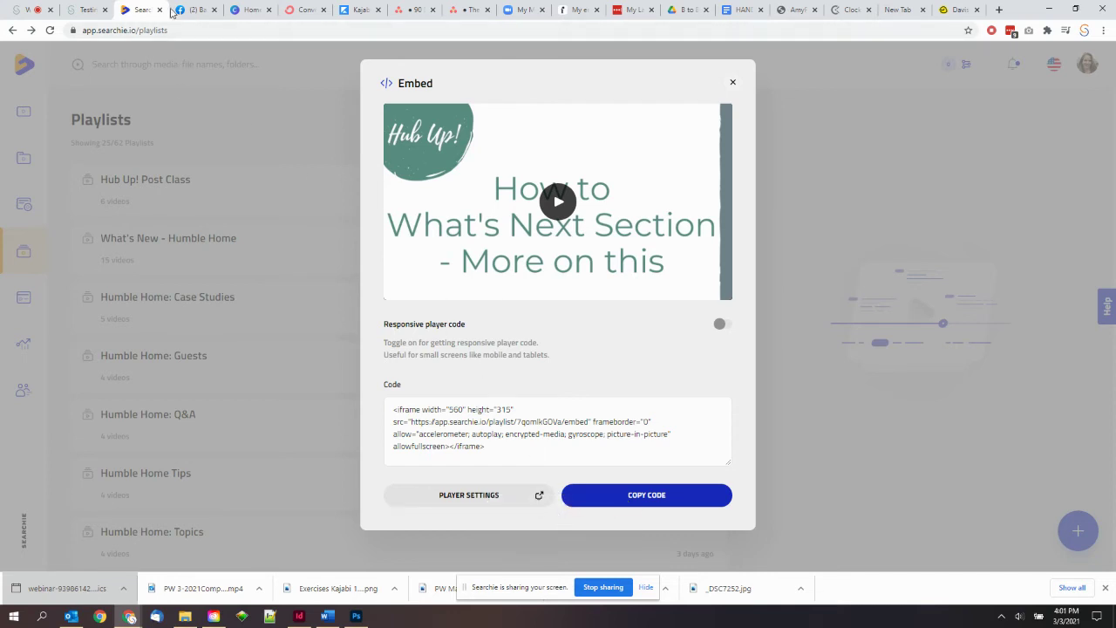
Switch to the Squarespace site, save and leave the current page edit, and open the Testing Page for editing again from the site's pages.
left_click(85, 13)
left_click(24, 55)
left_click(35, 80)
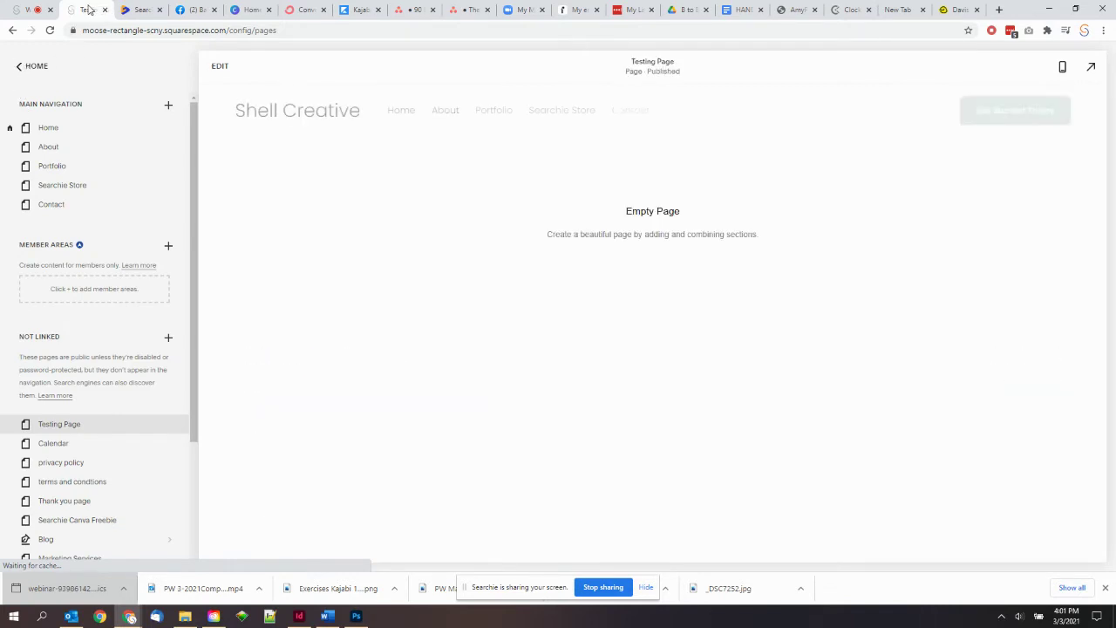
left_click(31, 67)
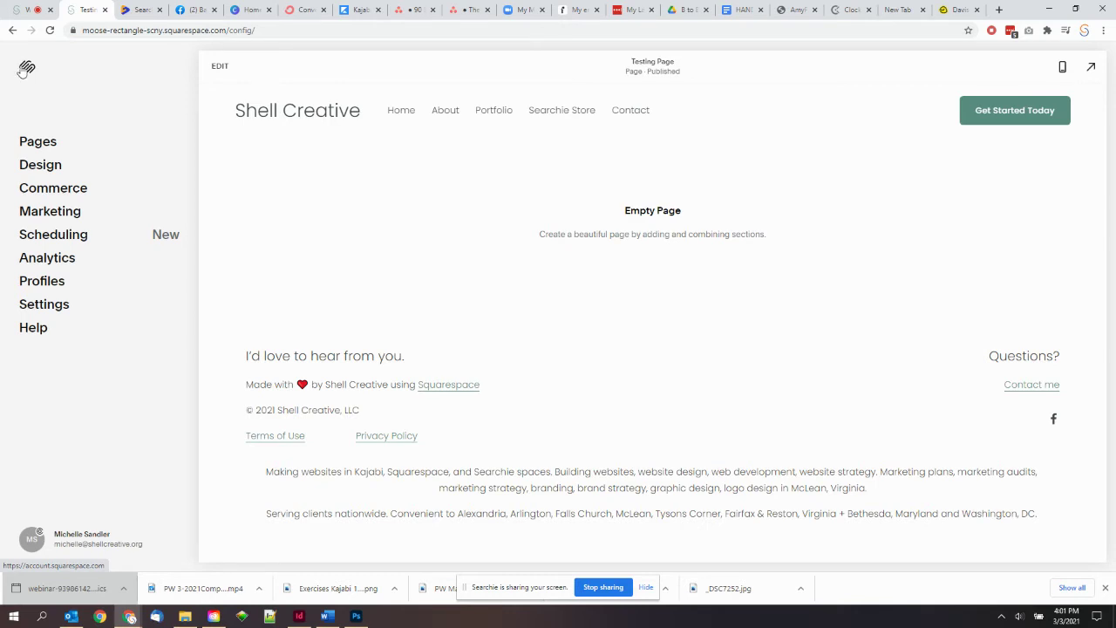
left_click(28, 148)
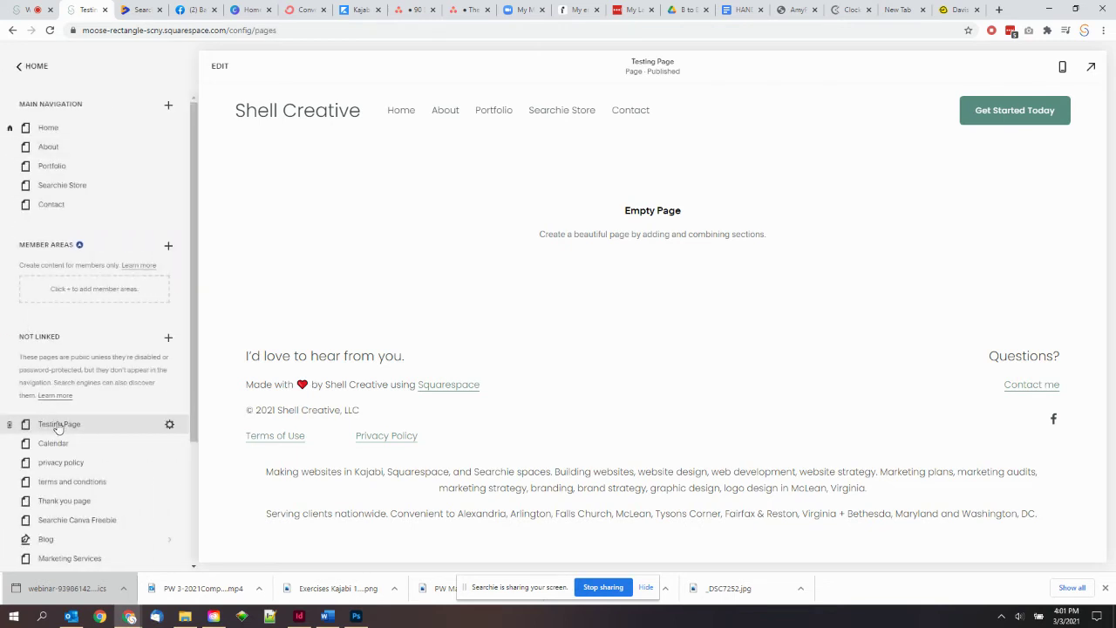
left_click(220, 66)
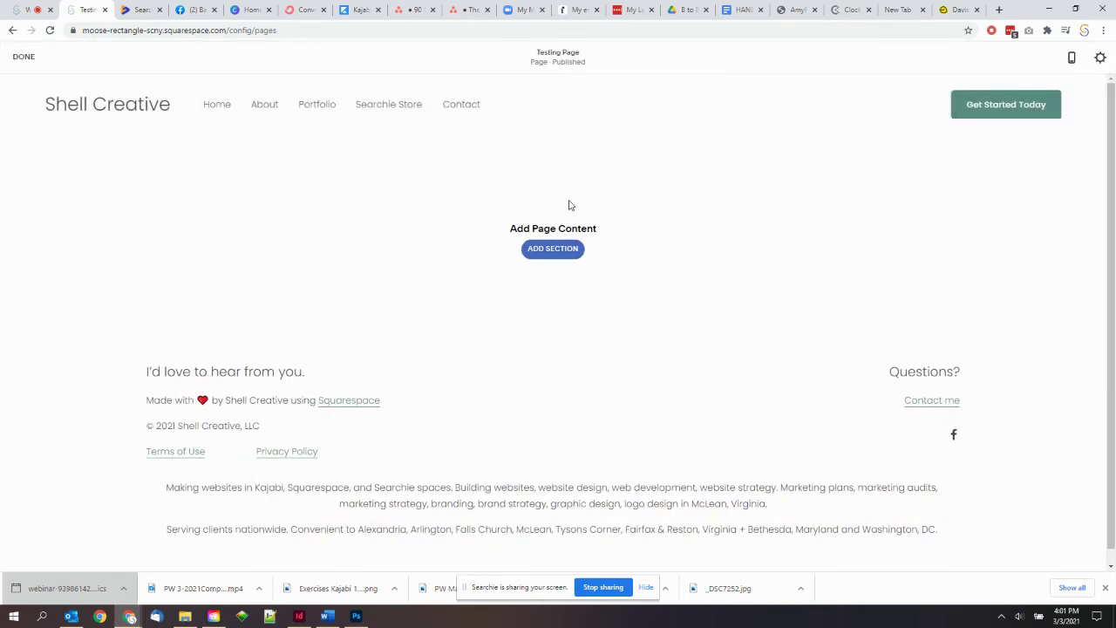
Add a text section to the empty Testing Page, using the layout with a small centred paragraph.
left_click(558, 250)
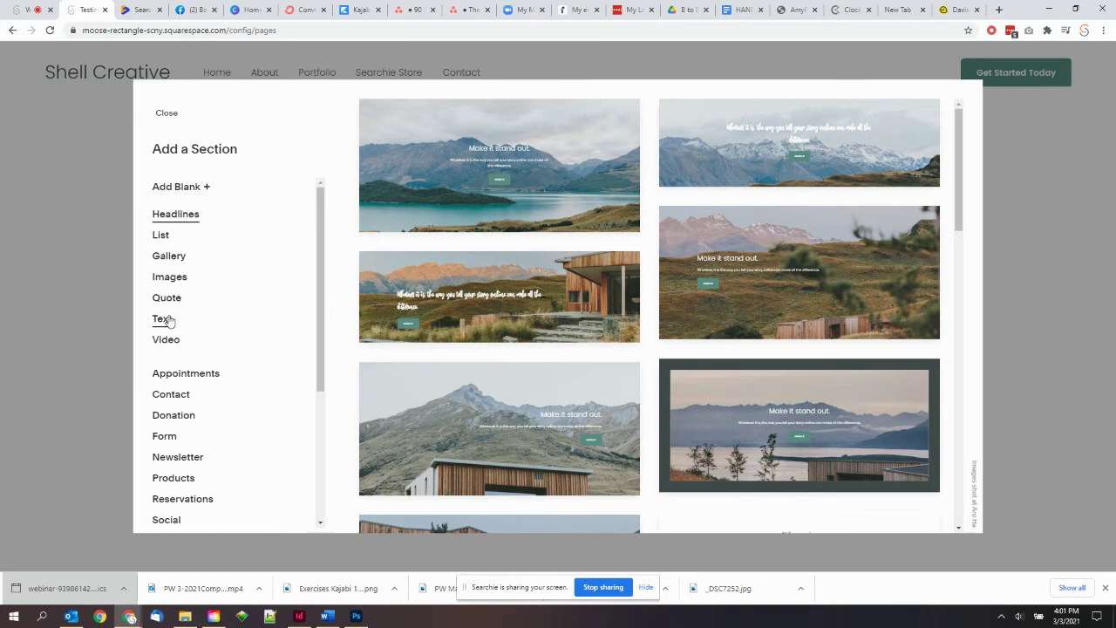
left_click(163, 319)
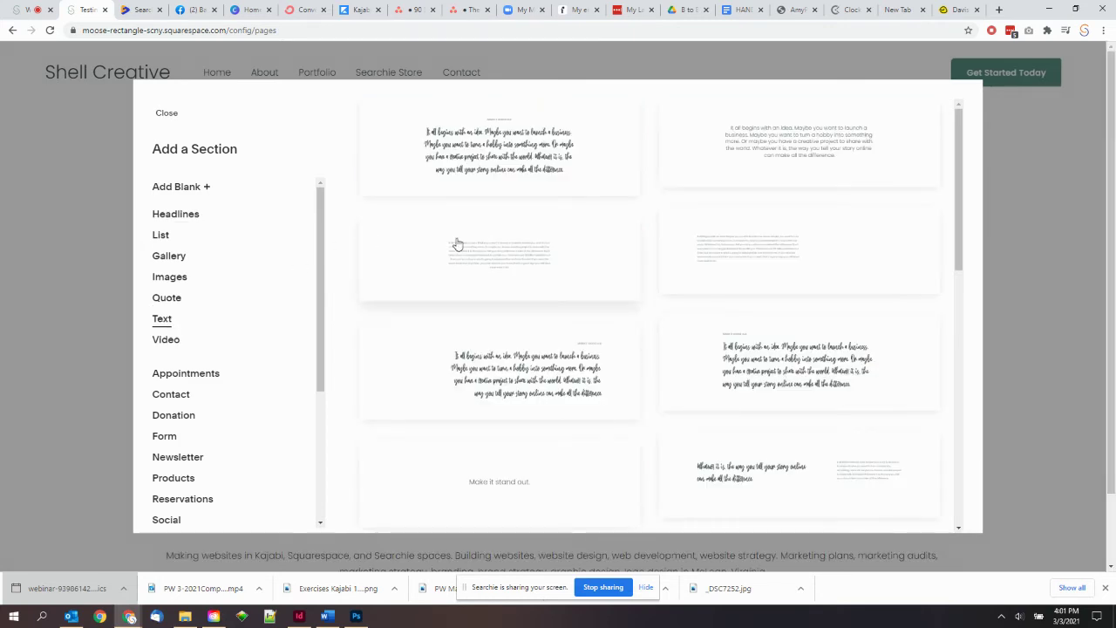
left_click(457, 244)
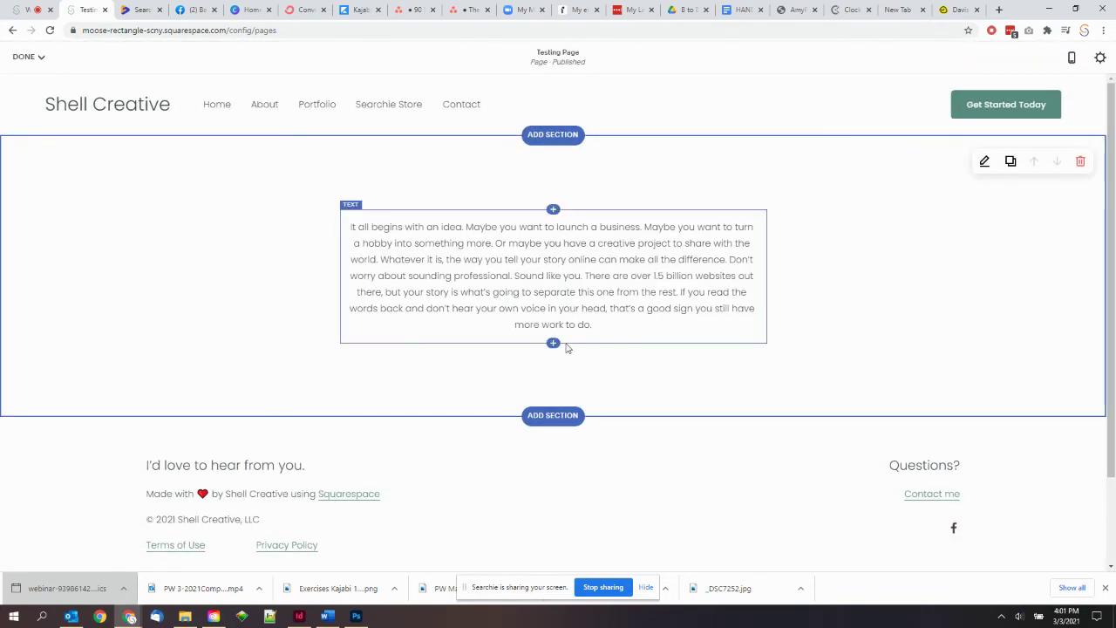
Insert a Code block above the paragraph and replace its sample HTML with the copied Searchie playlist iframe code.
left_click(553, 211)
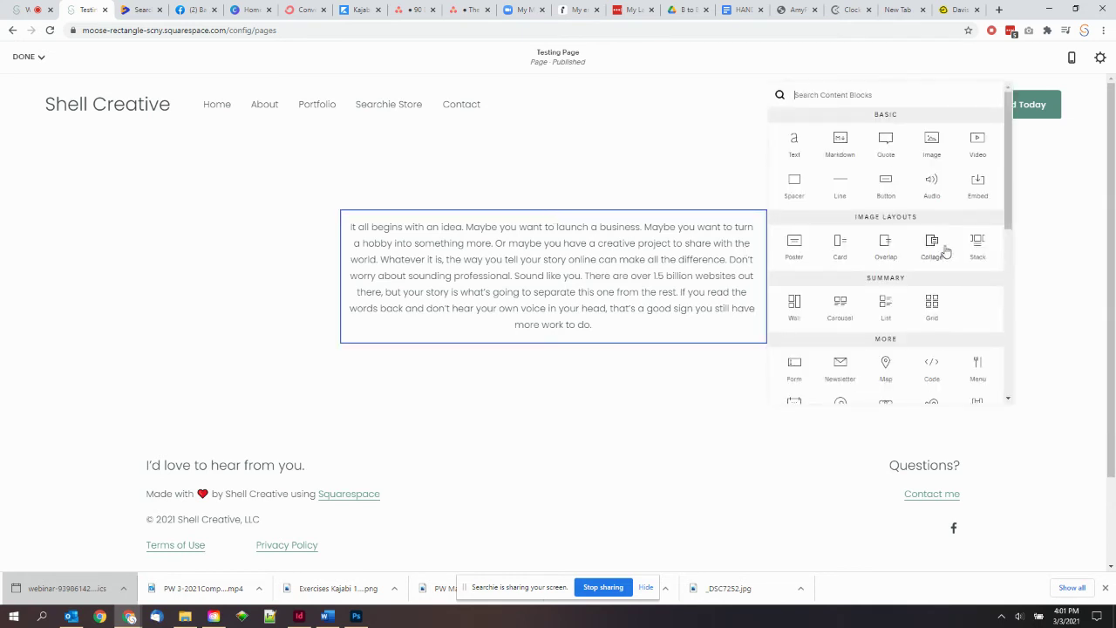
scroll(898, 306, "down", 1)
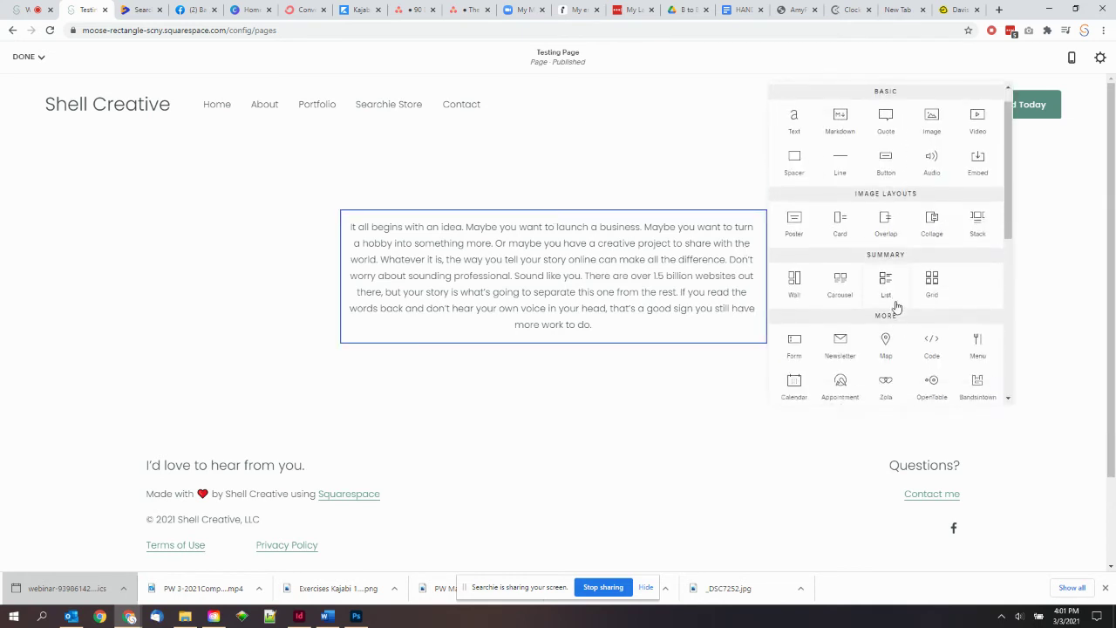
left_click(932, 310)
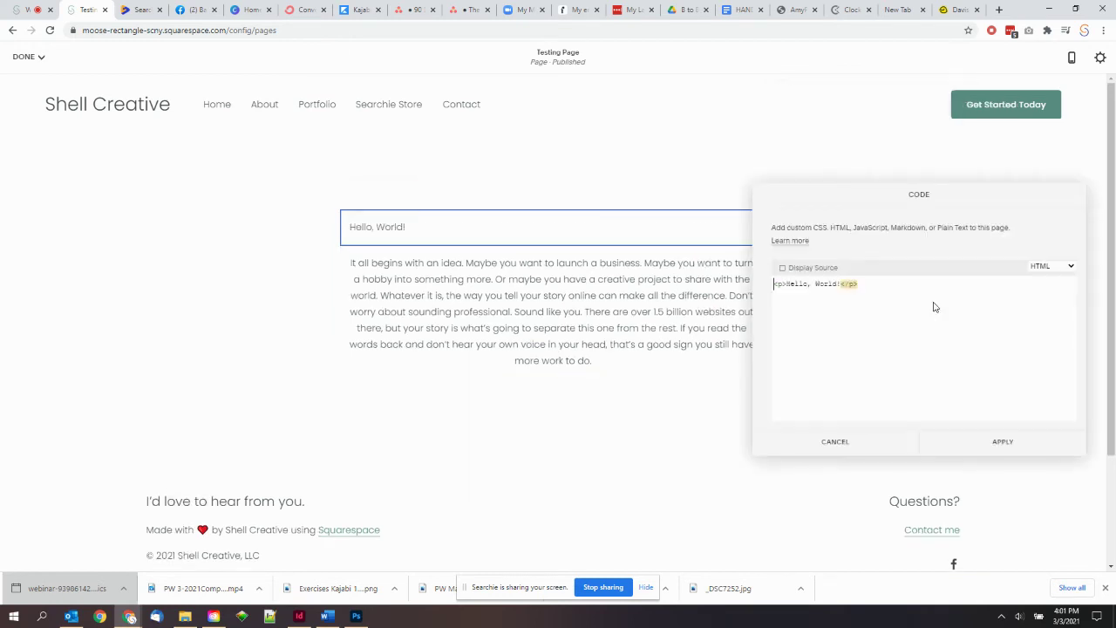
left_click_drag(885, 285, 771, 283)
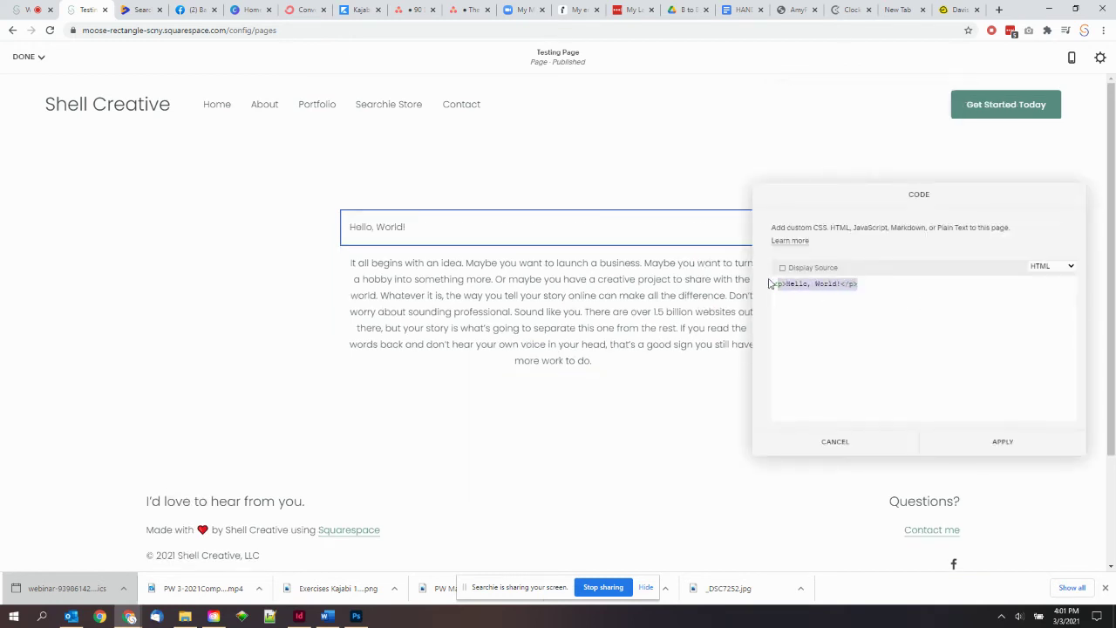
key("BackSpace")
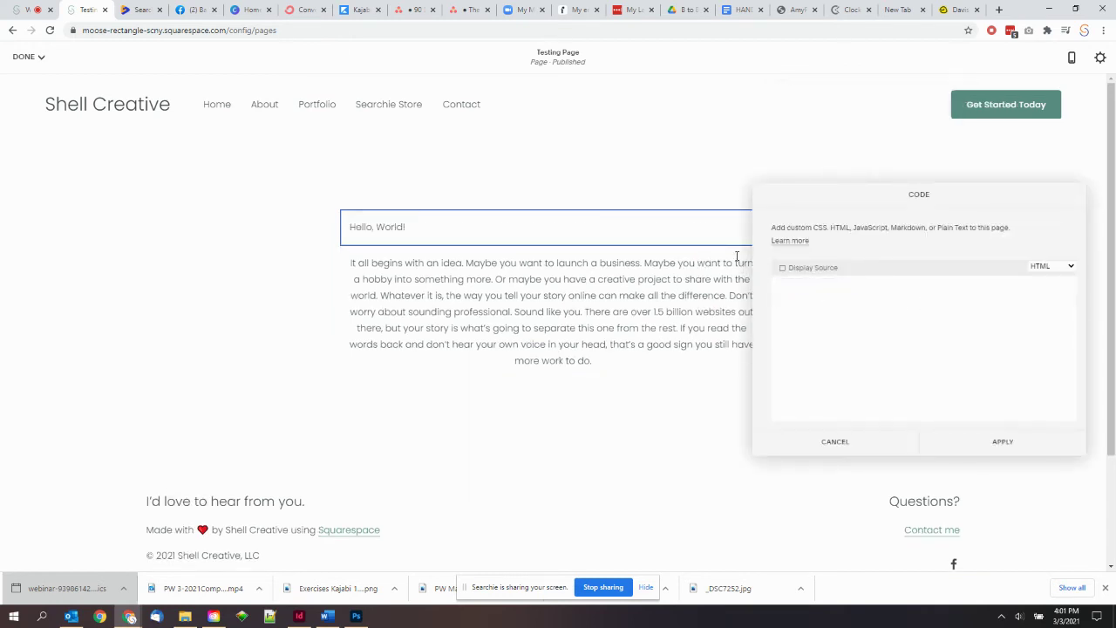
type("<iframe width=\"560\" height=\"315\" src=\"https://app.searchie.io/playlist/7qonlkG0Va/embed\" frameborder=\"0\" allow=\"accelerometer; autoplay; encrypted-media; gyroscope; picture-in-picture\" allowfullscreen></iframe>")
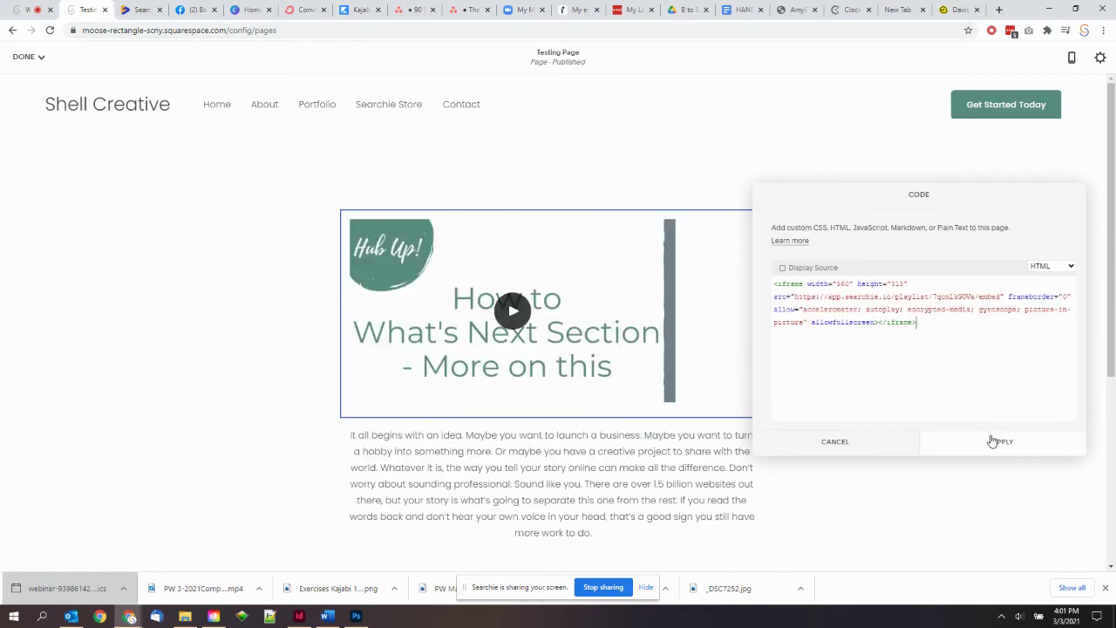
left_click(991, 441)
Move the paragraph's text block above the embedded playlist player.
scroll(658, 323, "down", 1)
scroll(657, 324, "down", 1)
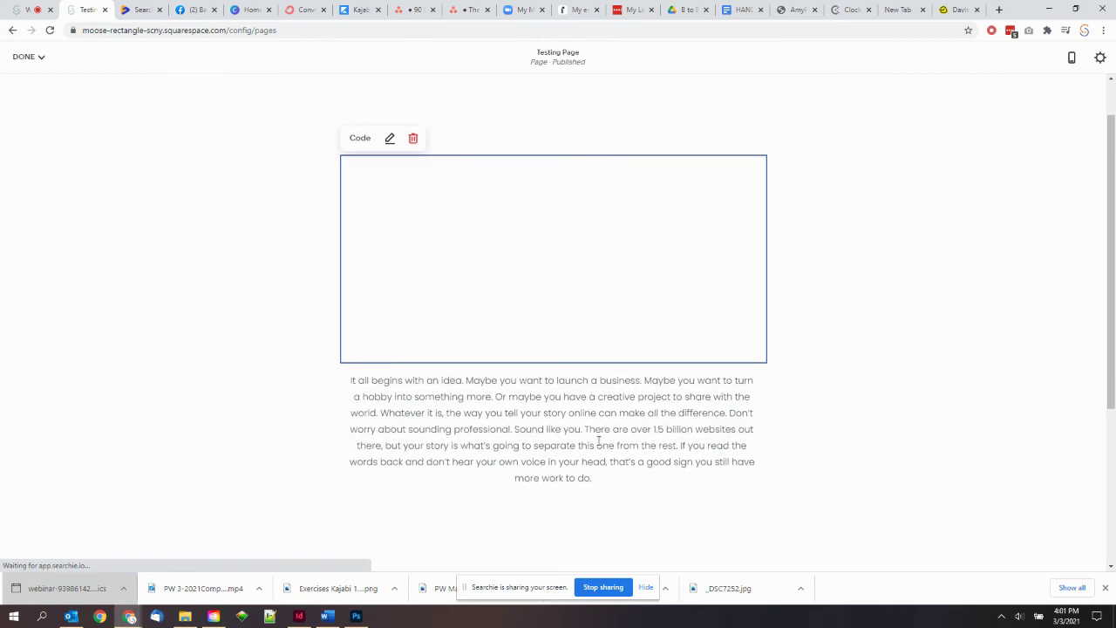
left_click(597, 476)
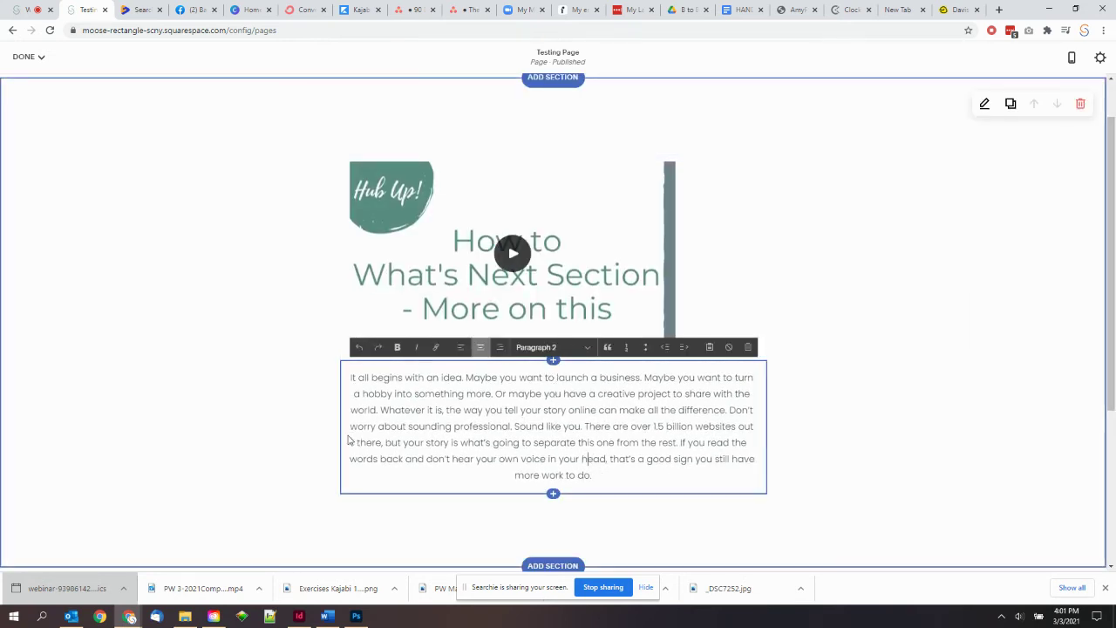
left_click_drag(351, 416, 366, 148)
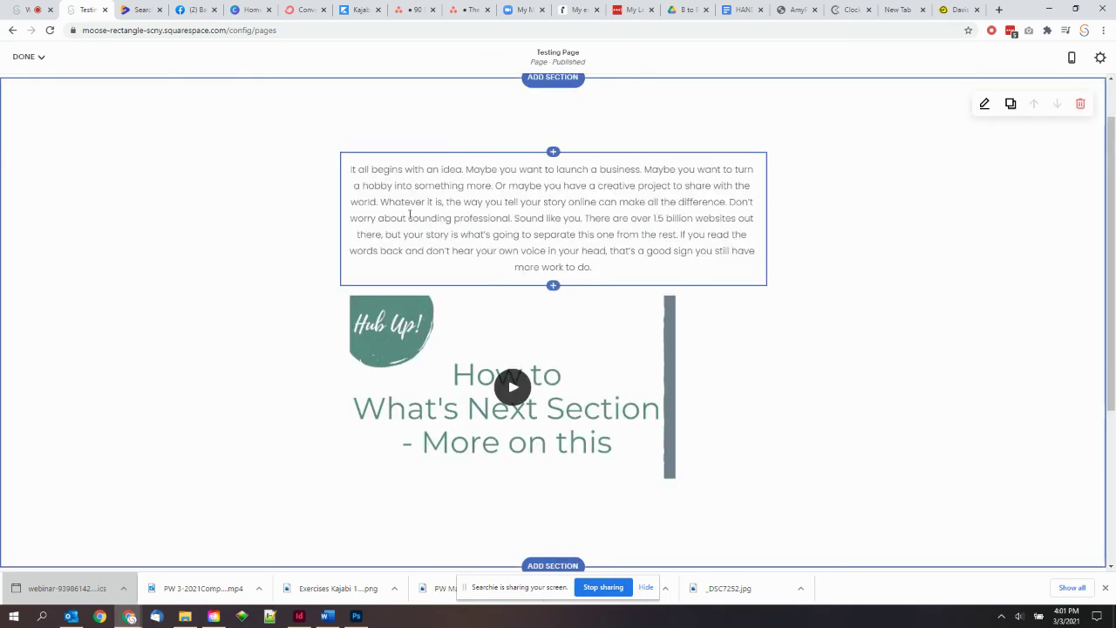
Replace the placeholder paragraph with "Search my Hub Up! Videos!" and format it as Heading 2.
left_click_drag(620, 259, 298, 164)
type("Sear")
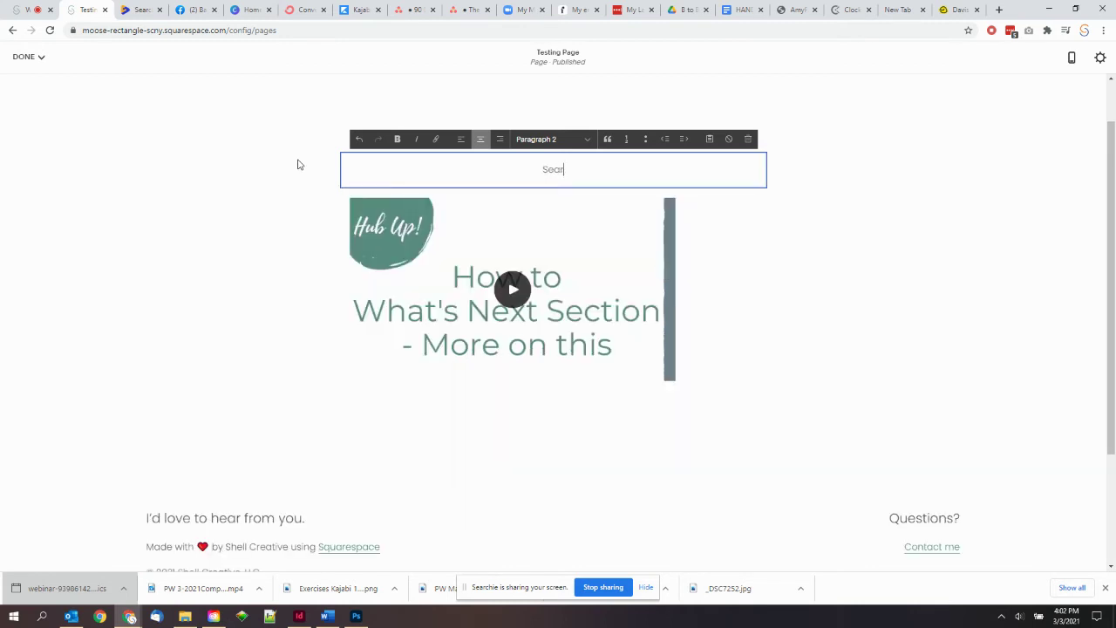
type("ch my Hub Up! Videos!")
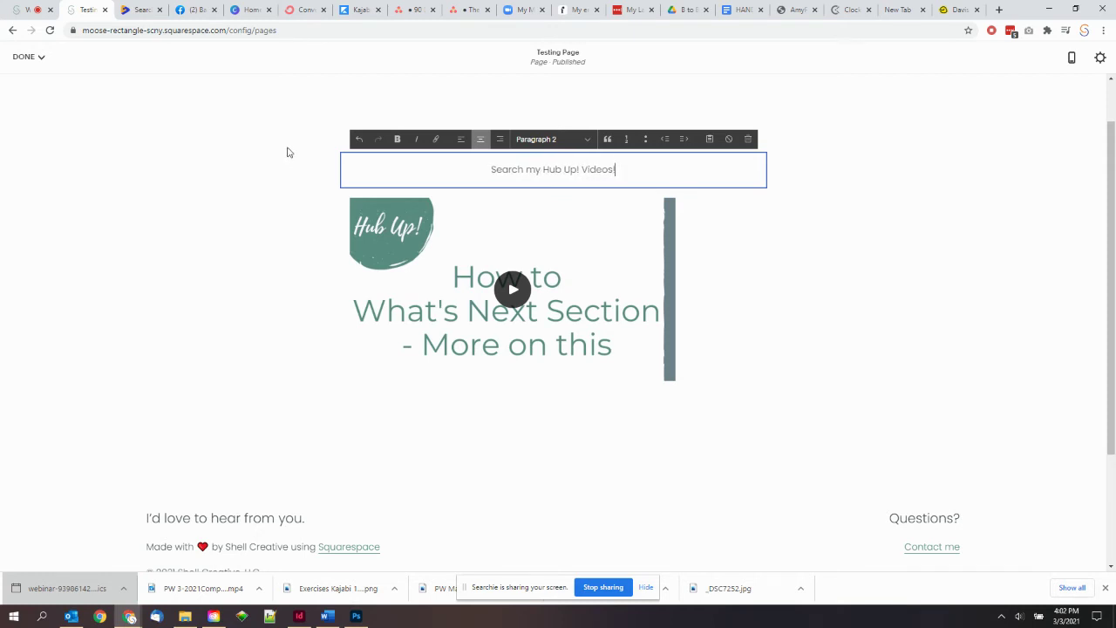
left_click(537, 140)
left_click(535, 179)
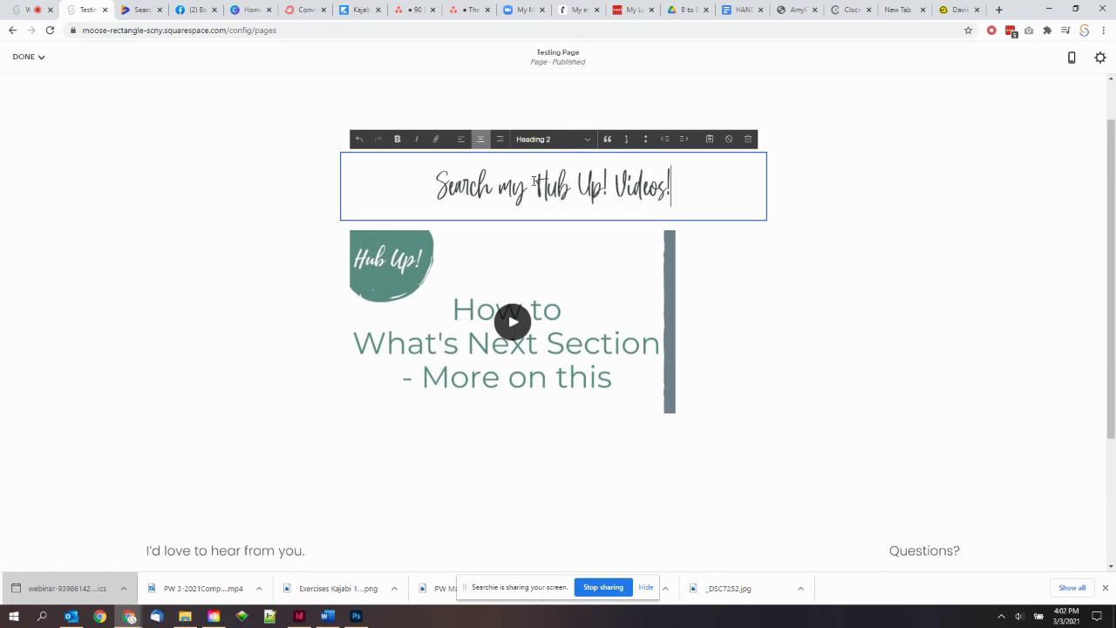
Save the Testing Page and expand its preview to the full window.
left_click(717, 313)
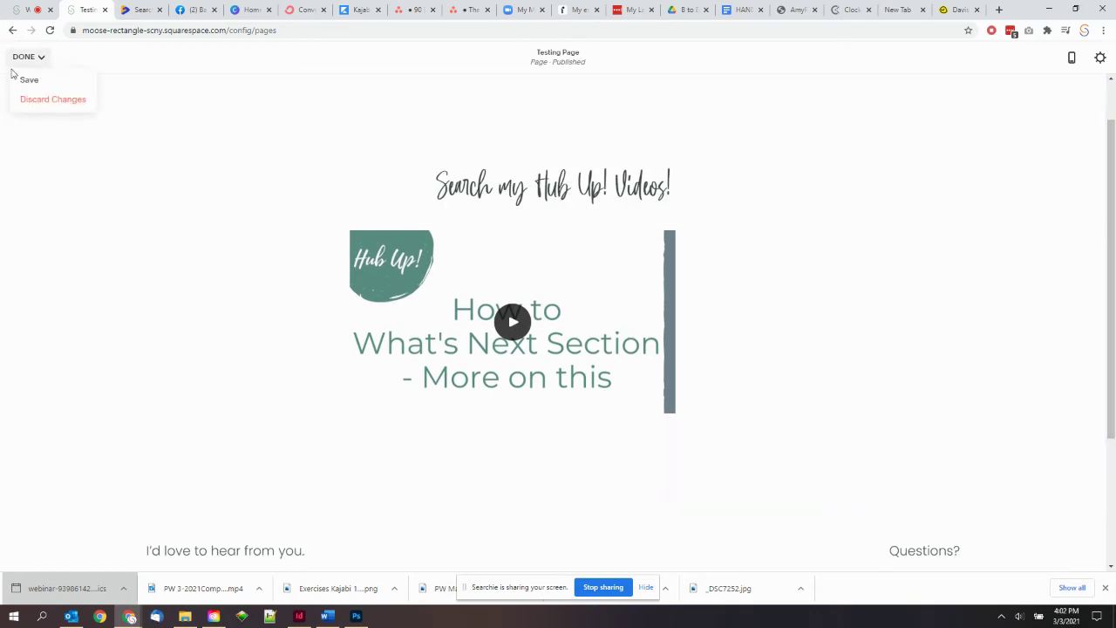
left_click(22, 80)
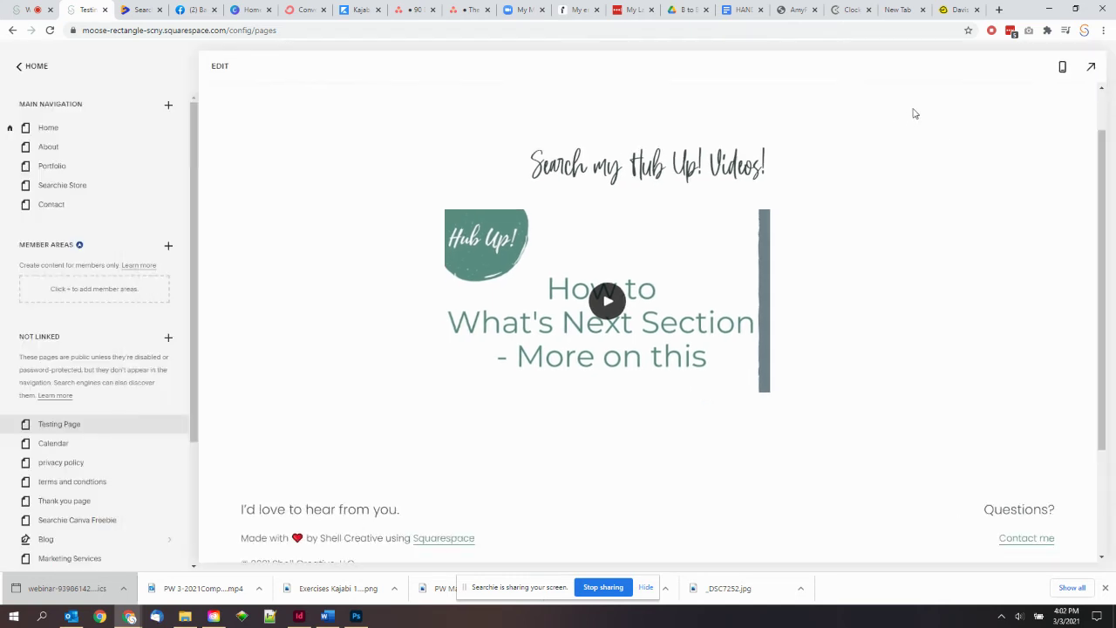
left_click(1091, 70)
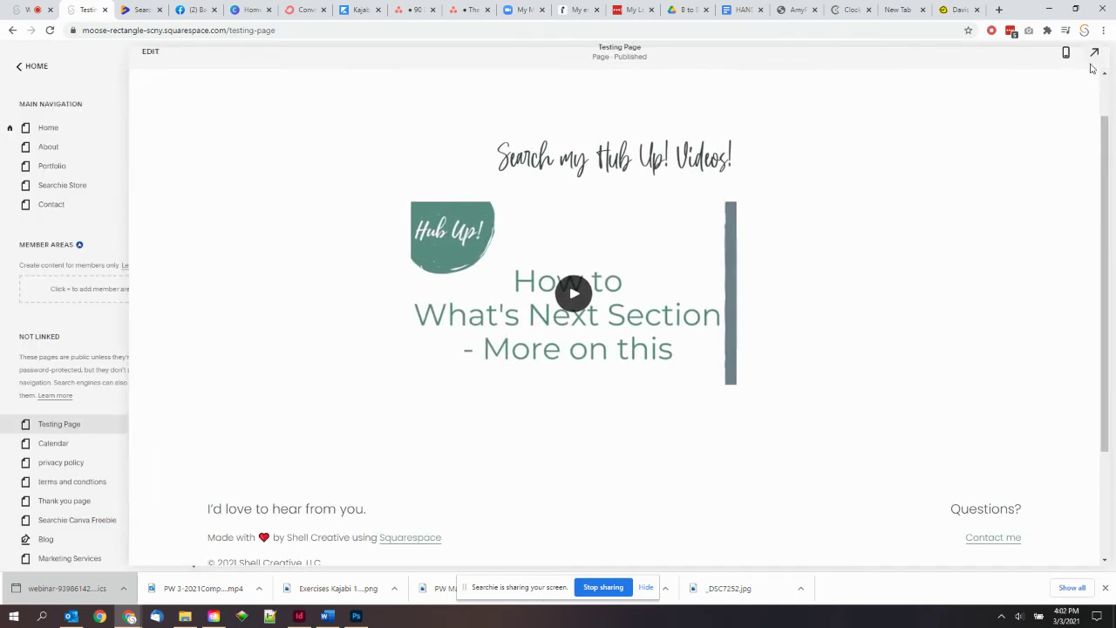
Play and pause the embedded video, then view and close the player's list of playlist videos and its transcription search.
left_click(513, 280)
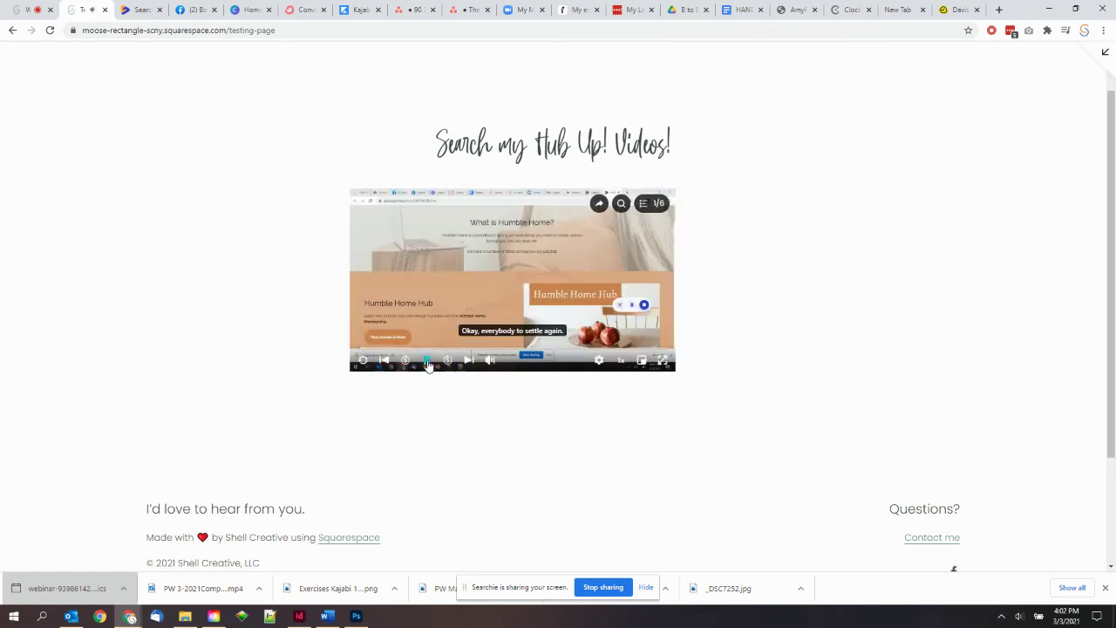
left_click(427, 361)
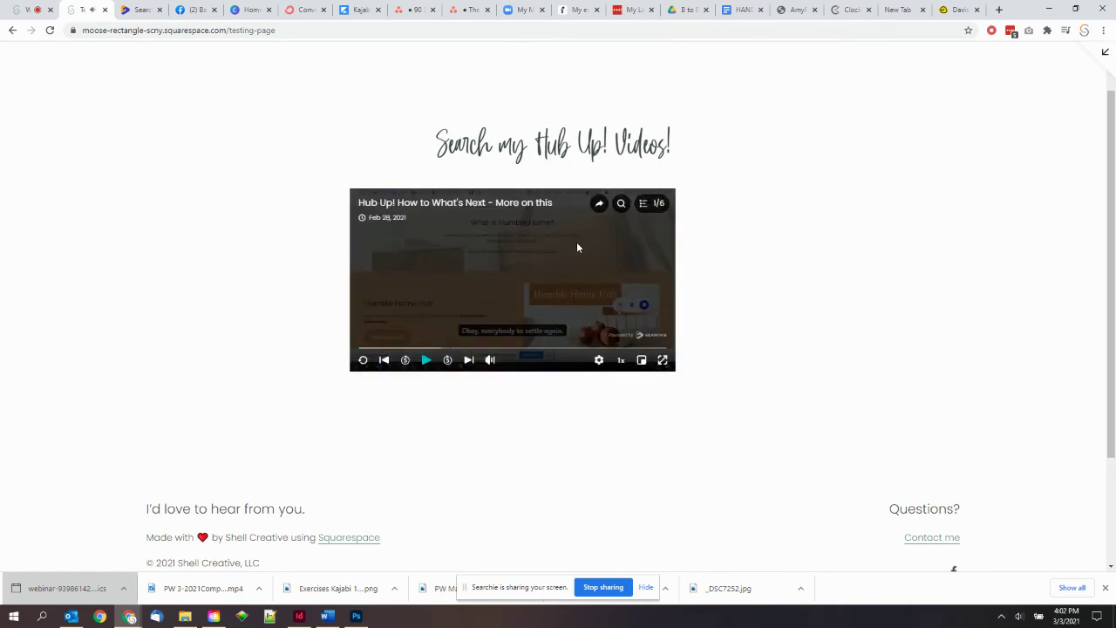
left_click(656, 203)
scroll(535, 252, "down", 3)
scroll(535, 248, "up", 4)
scroll(540, 240, "down", 3)
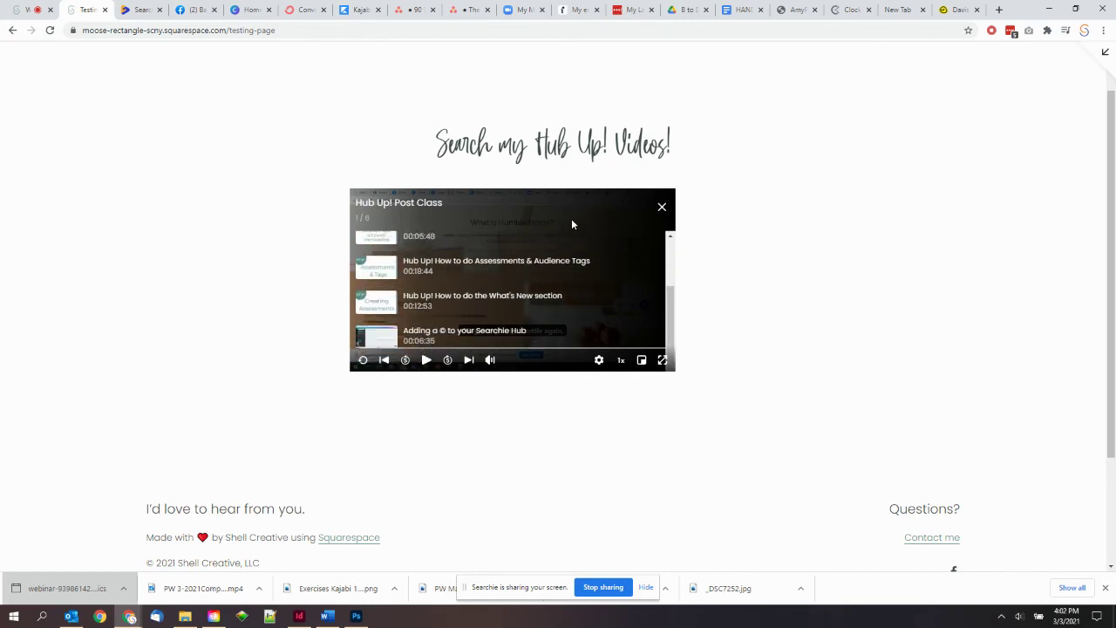
scroll(552, 229, "down", 1)
left_click(662, 183)
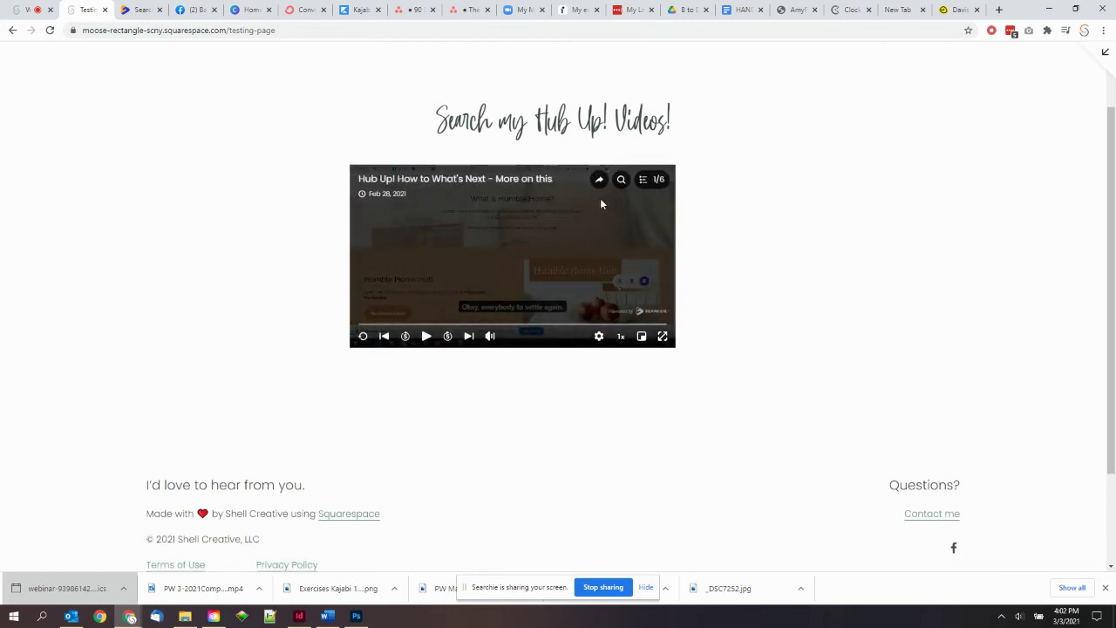
left_click(621, 178)
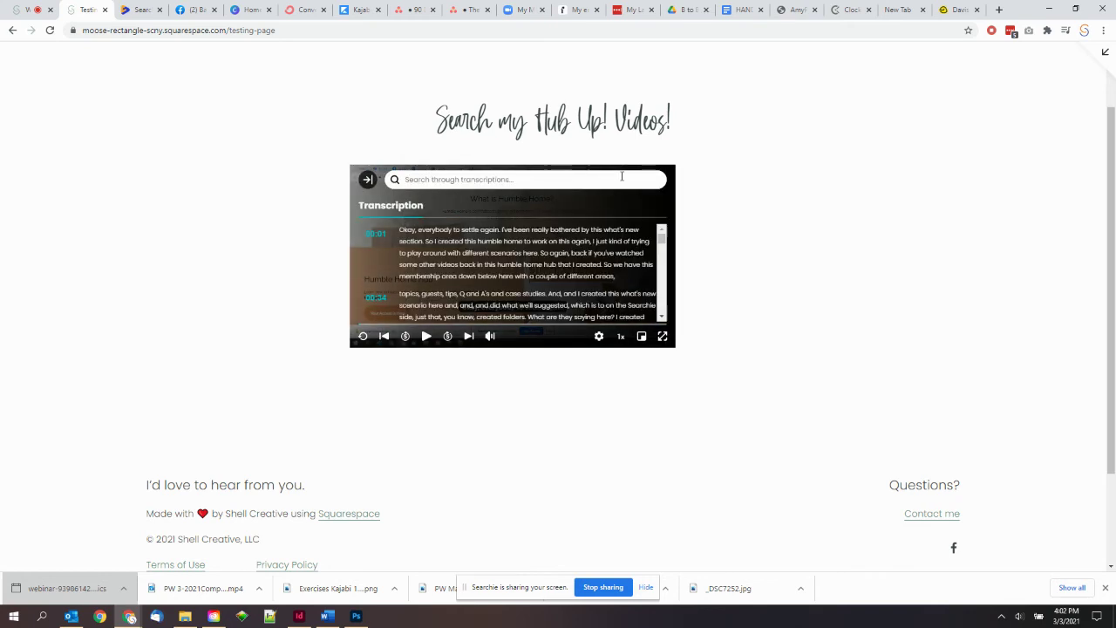
left_click(367, 179)
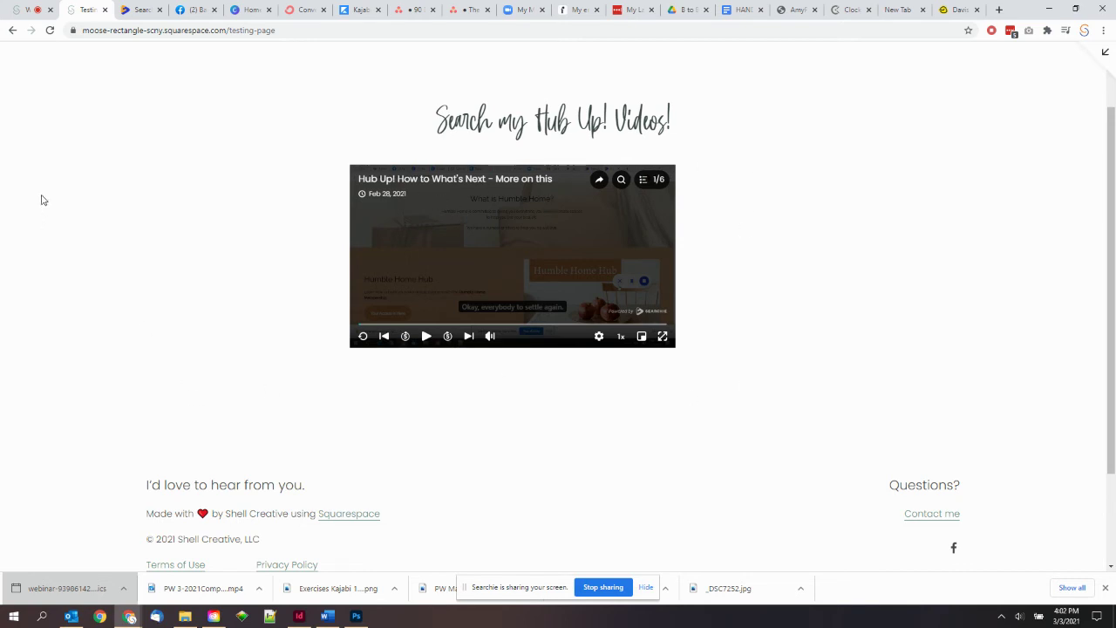
Switch back to the Searchie web app, close the embed dialog and open the "Hub Up! Post Class" playlist.
left_click(140, 10)
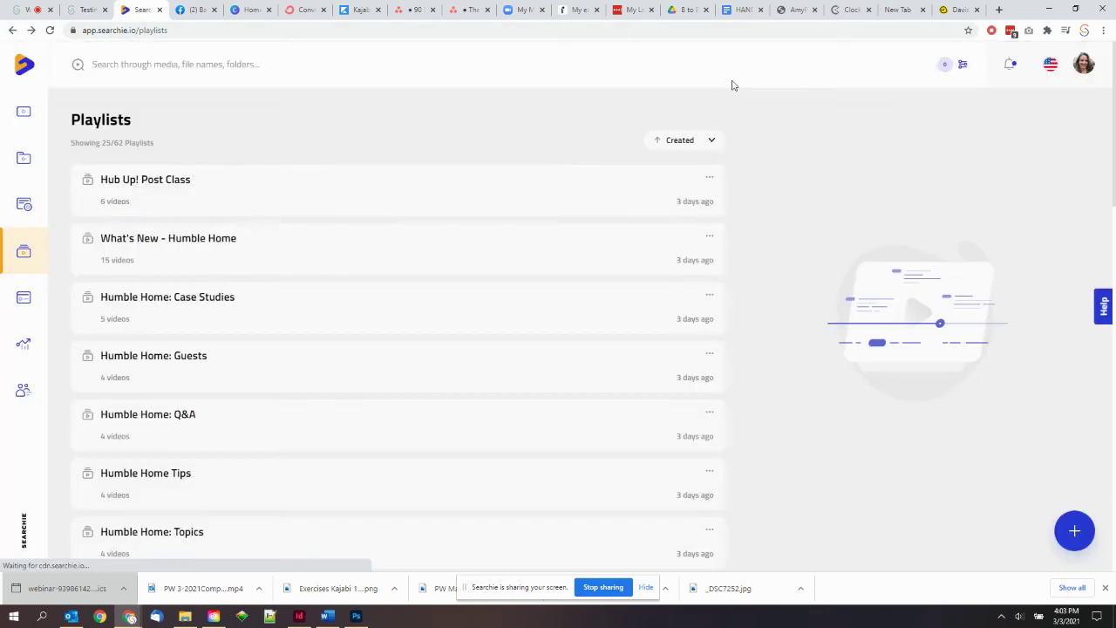
left_click(732, 83)
left_click(327, 184)
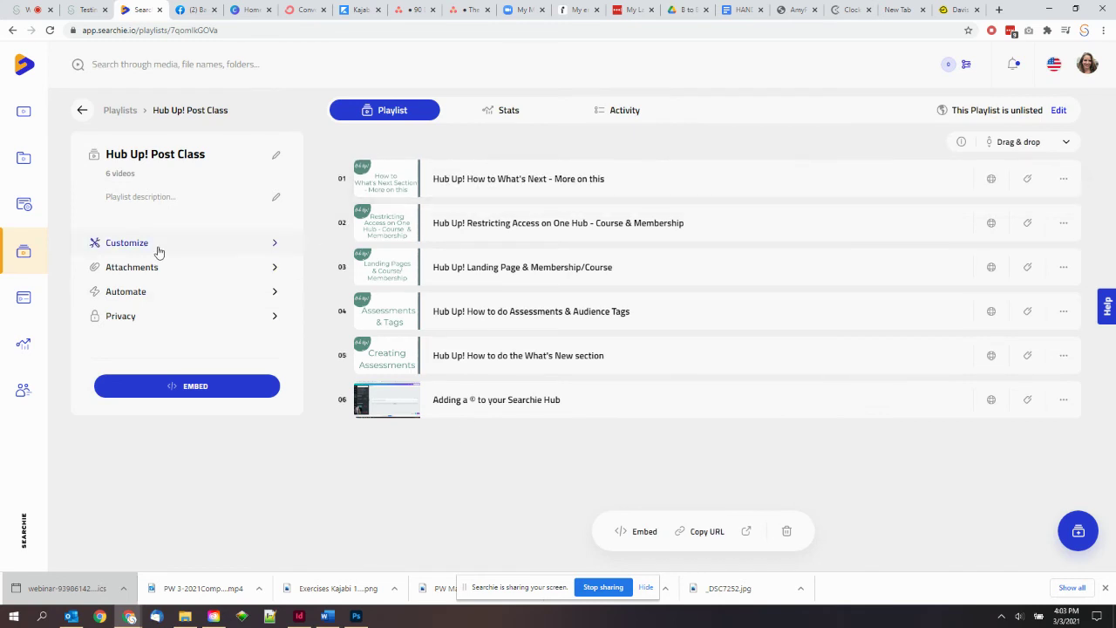
Expand the playlist's Customize settings to view its thumbnail, switch back to the Squarespace Testing Page and reload it to show the playlist cover.
left_click(158, 252)
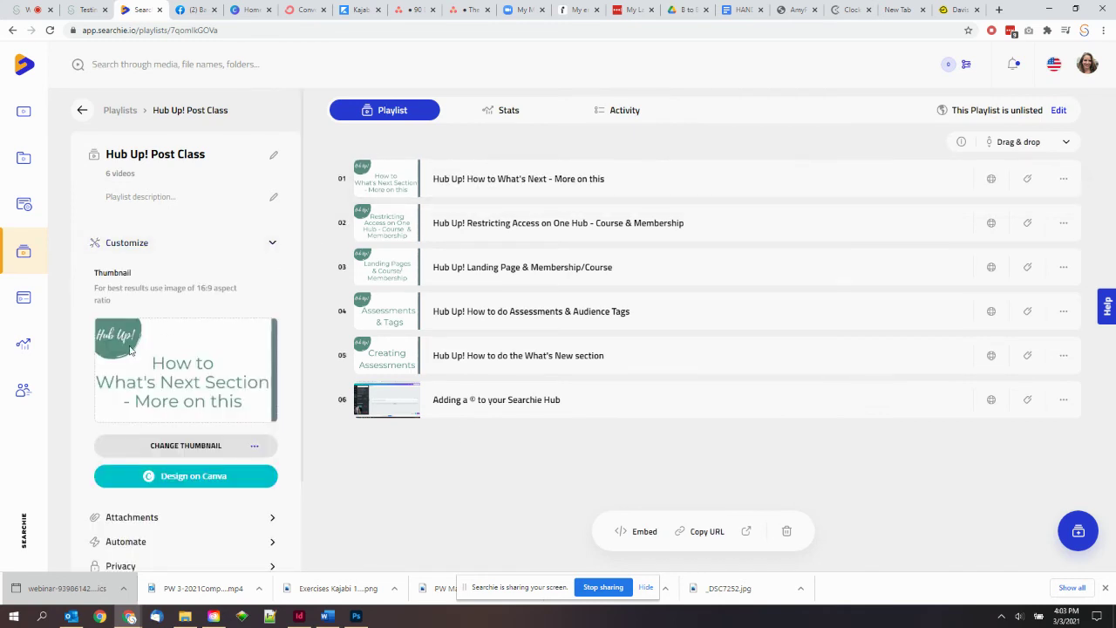
left_click(78, 10)
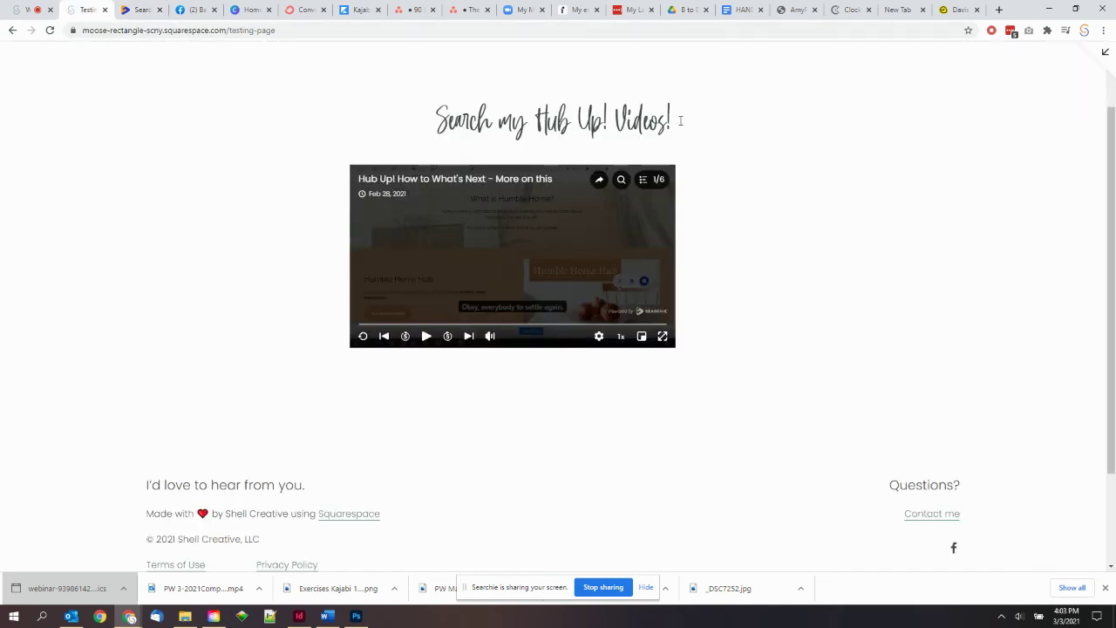
left_click(1105, 52)
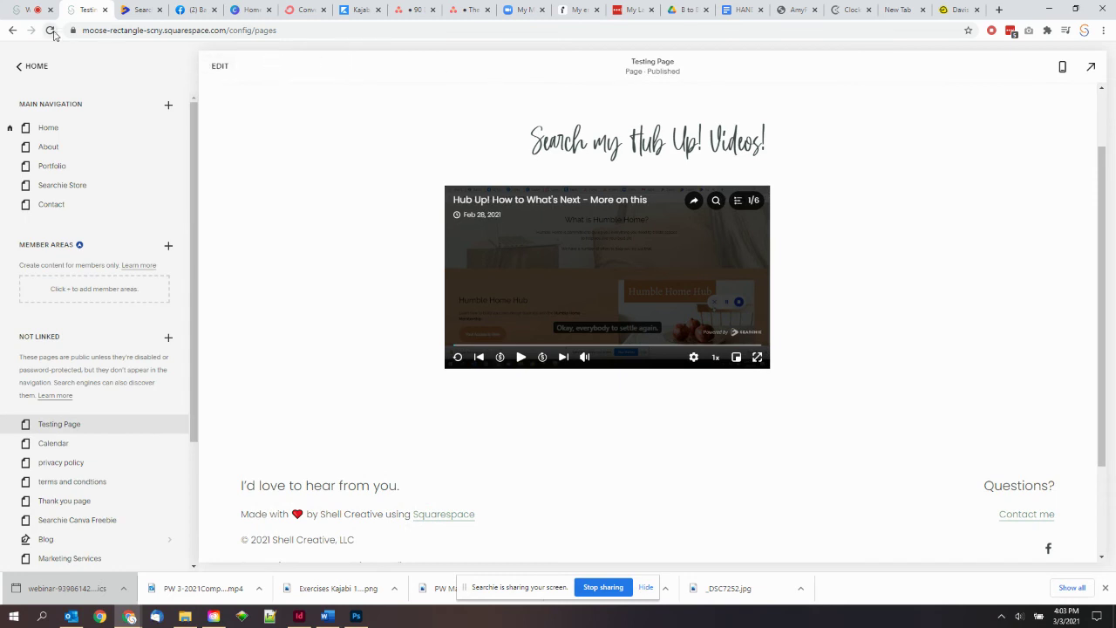
left_click(1091, 68)
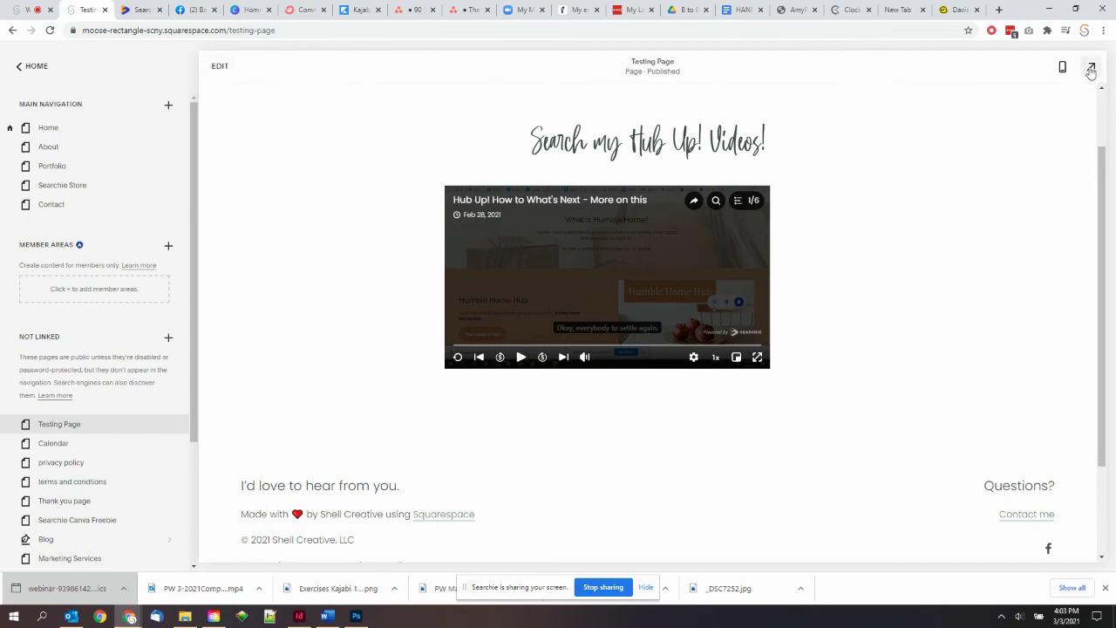
left_click(46, 32)
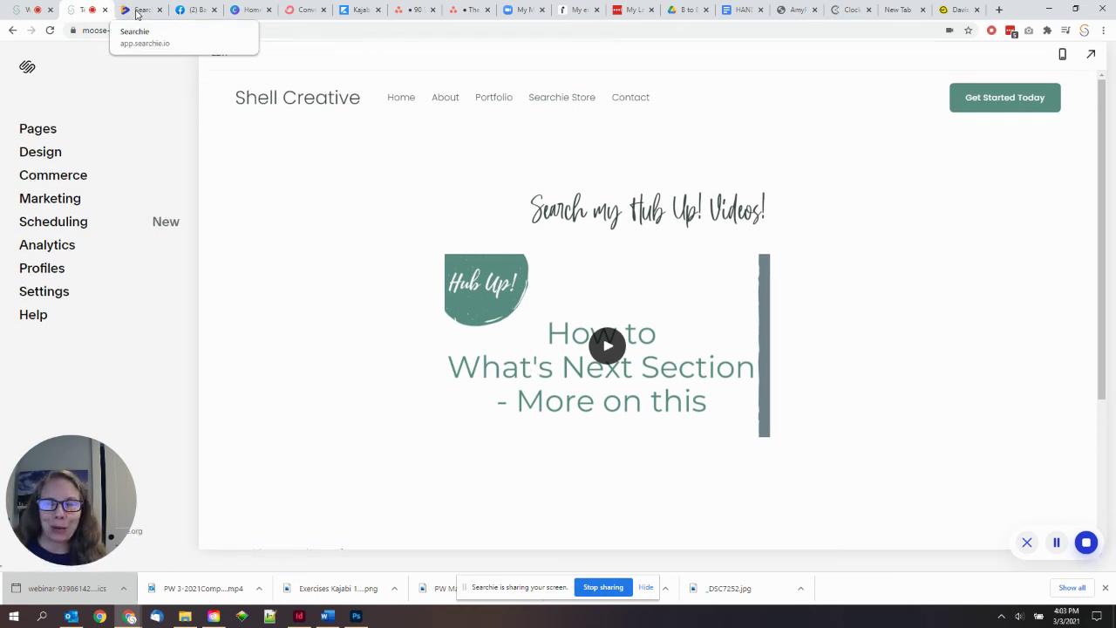
Revisit the playlist's thumbnail settings in Searchie, switch to the shellcreative.org page with the Searchie Success playlist and reload it.
left_click(136, 10)
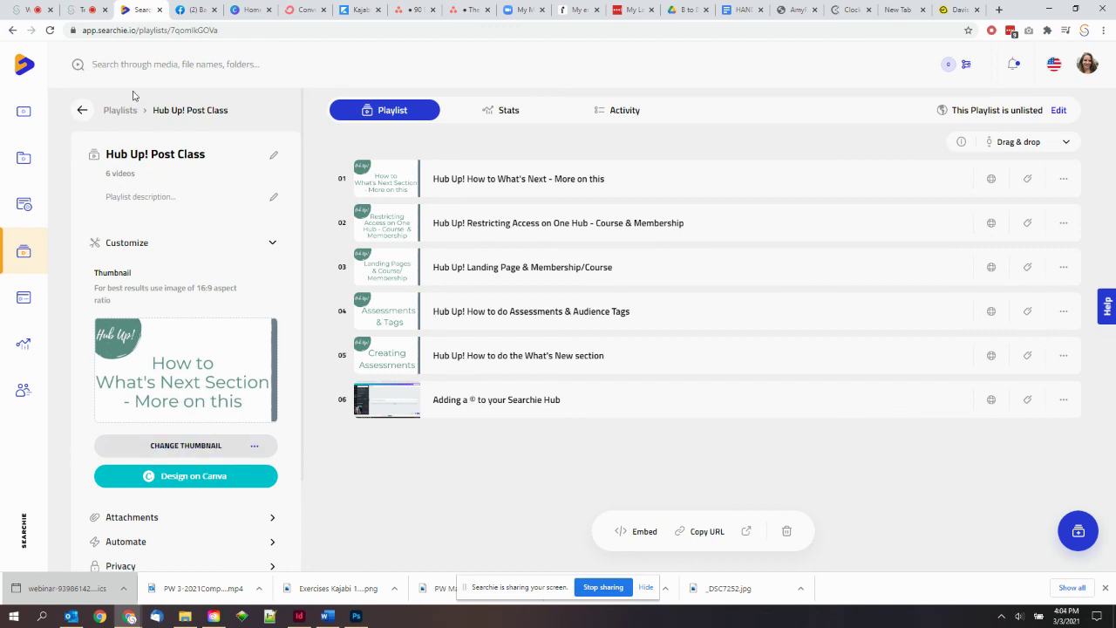
left_click(19, 11)
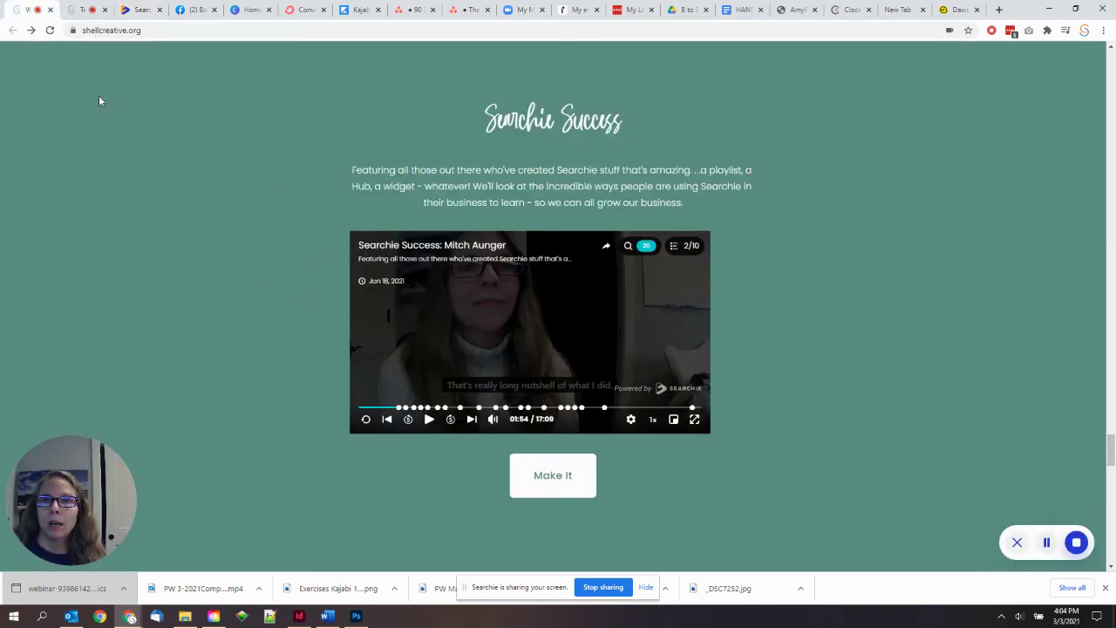
left_click(50, 31)
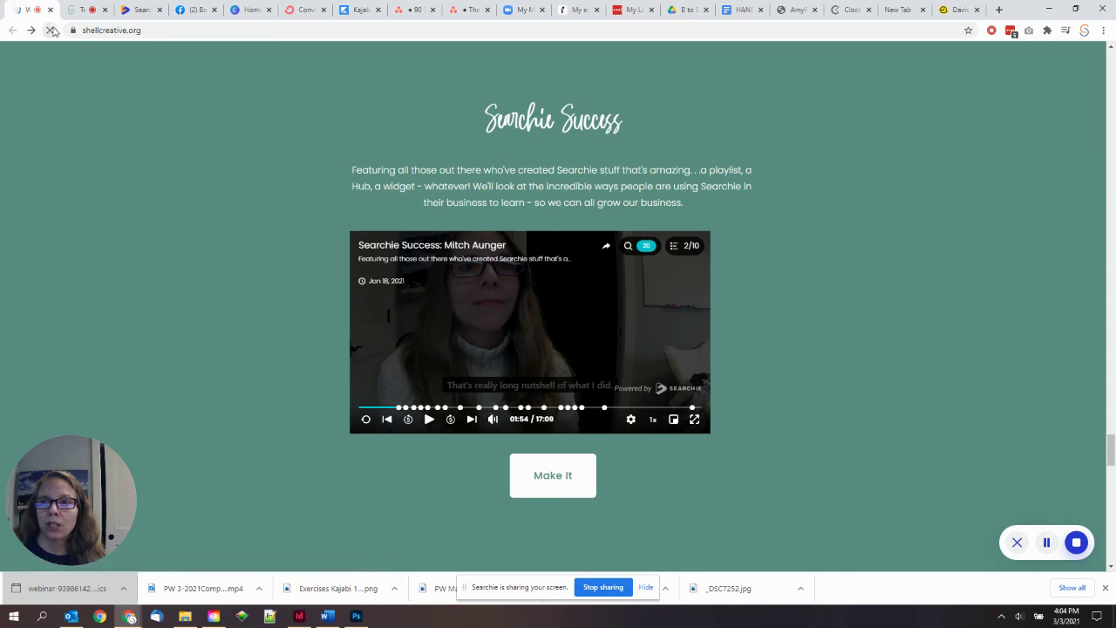